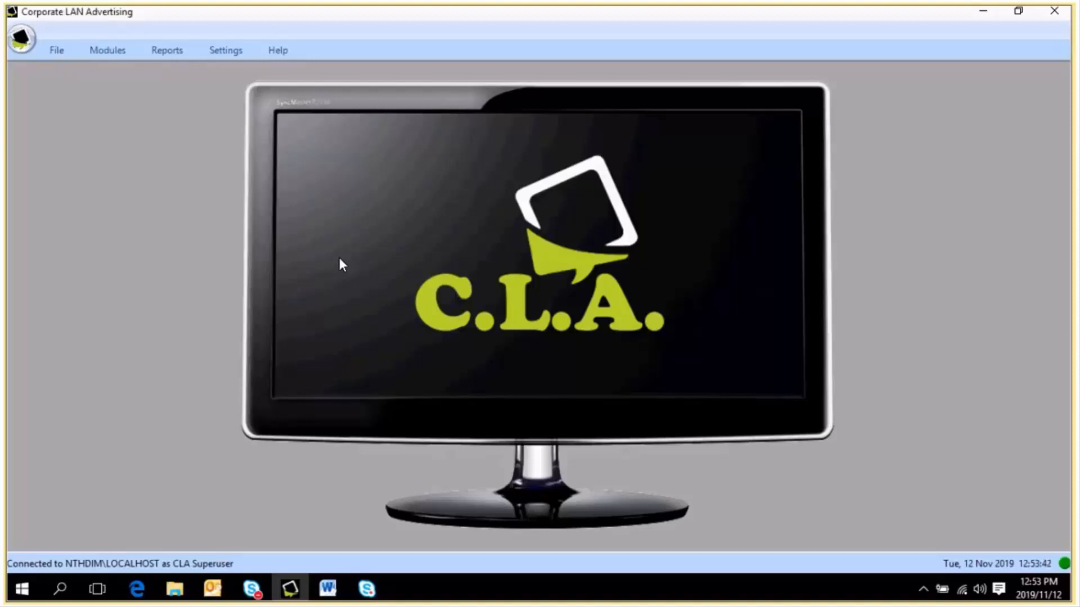
Open the Surveys module and look through the available survey status filters
left_click(107, 51)
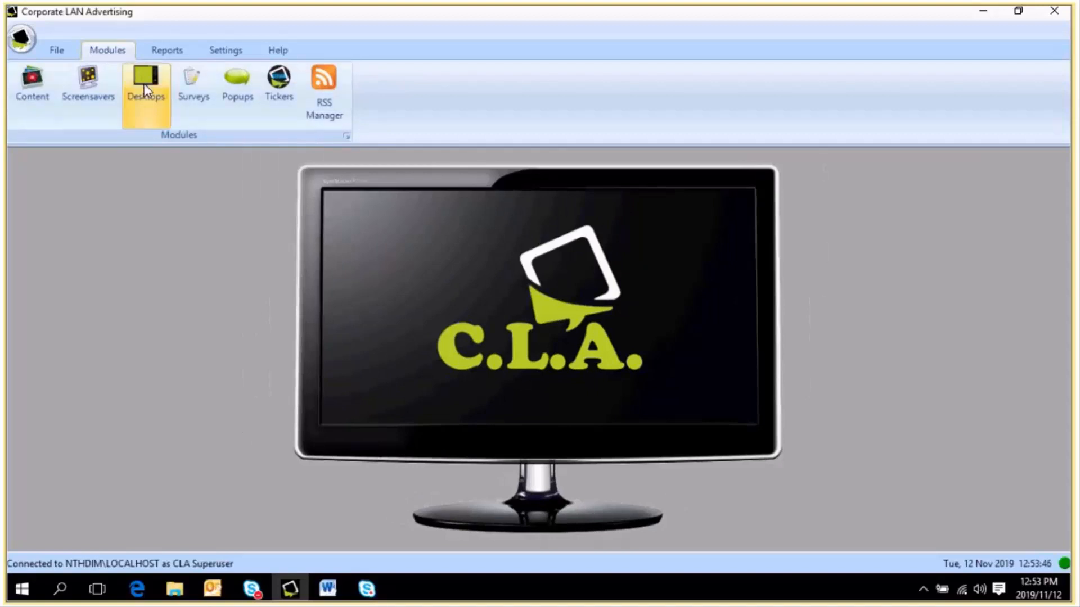
left_click(199, 100)
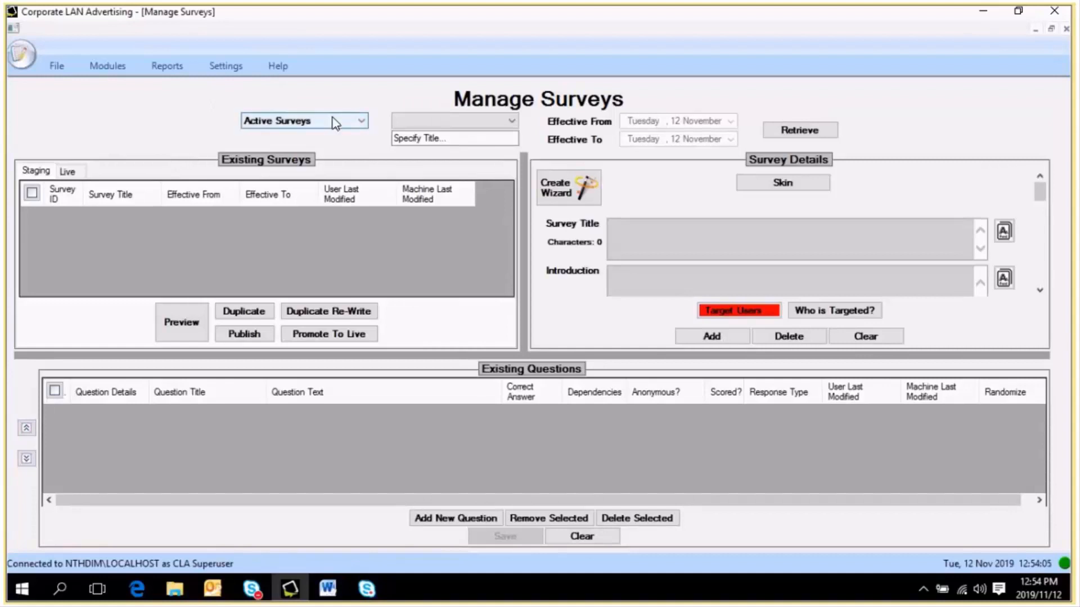
left_click(361, 124)
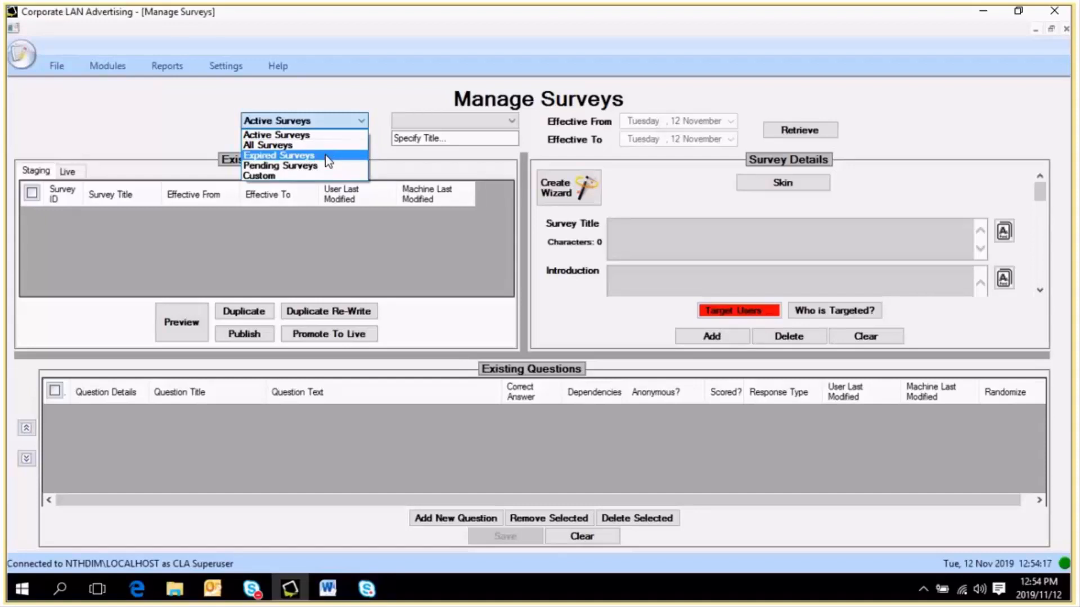
left_click(303, 224)
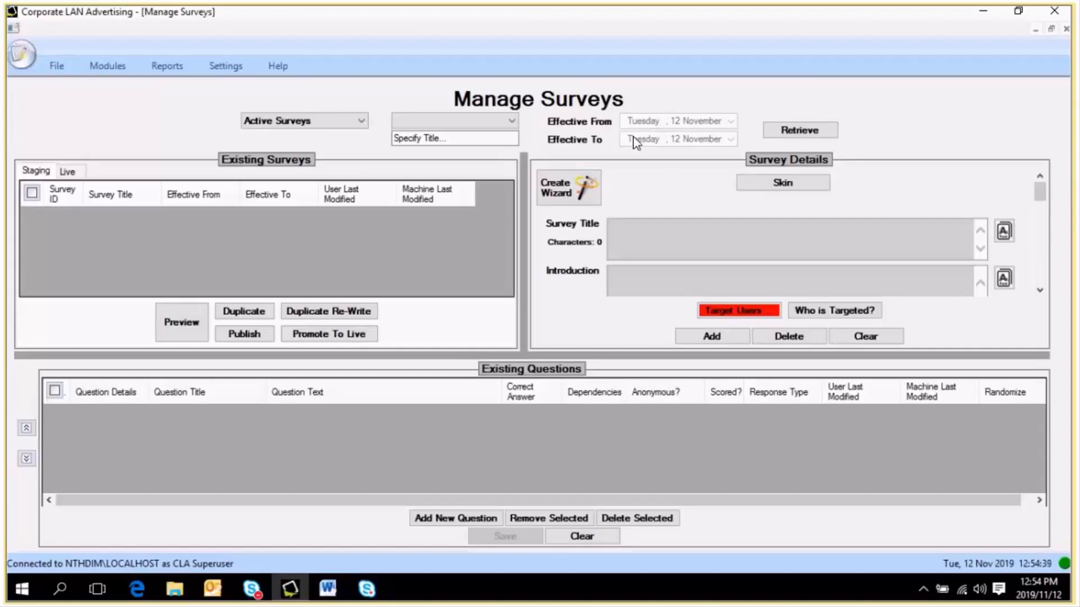
Start the survey creation wizard, title the survey "Company Communications Evaluation" and continue to the introduction
left_click(569, 193)
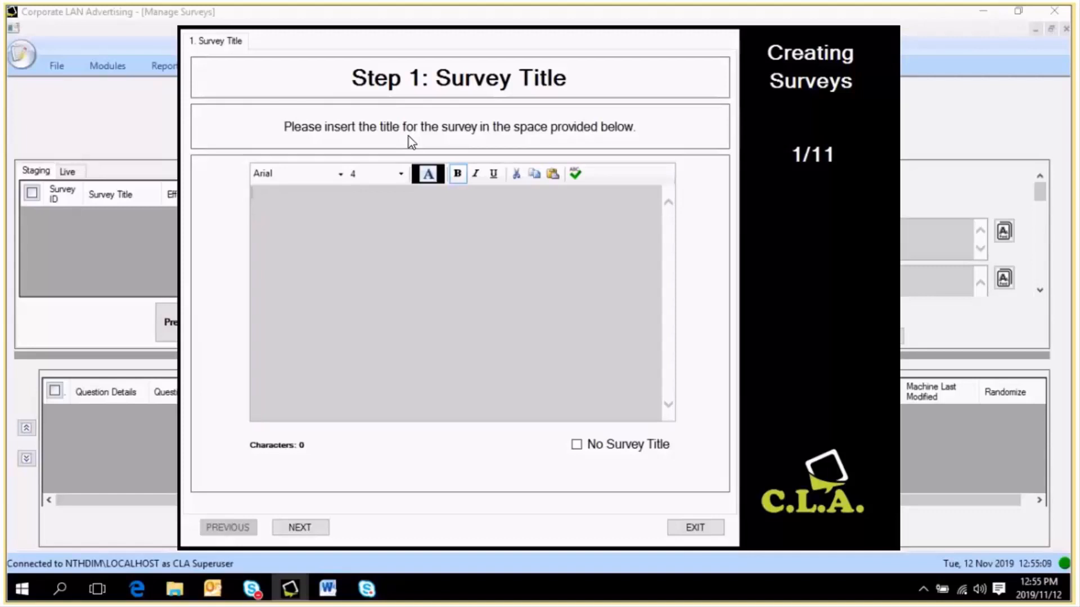
type("Company E")
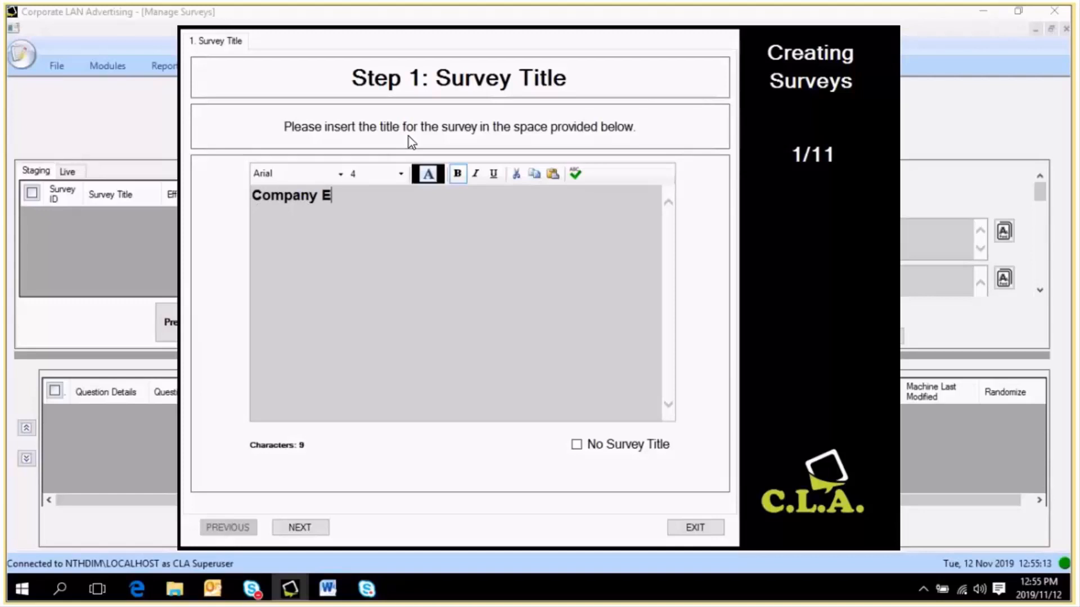
key("BackSpace")
type("Communications")
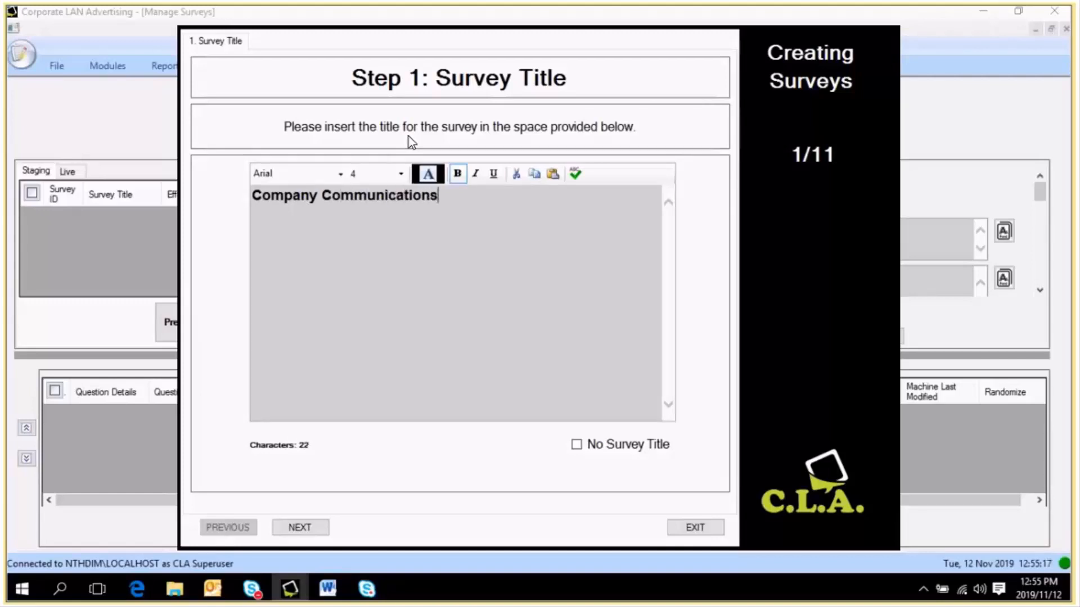
type(" Evaluation")
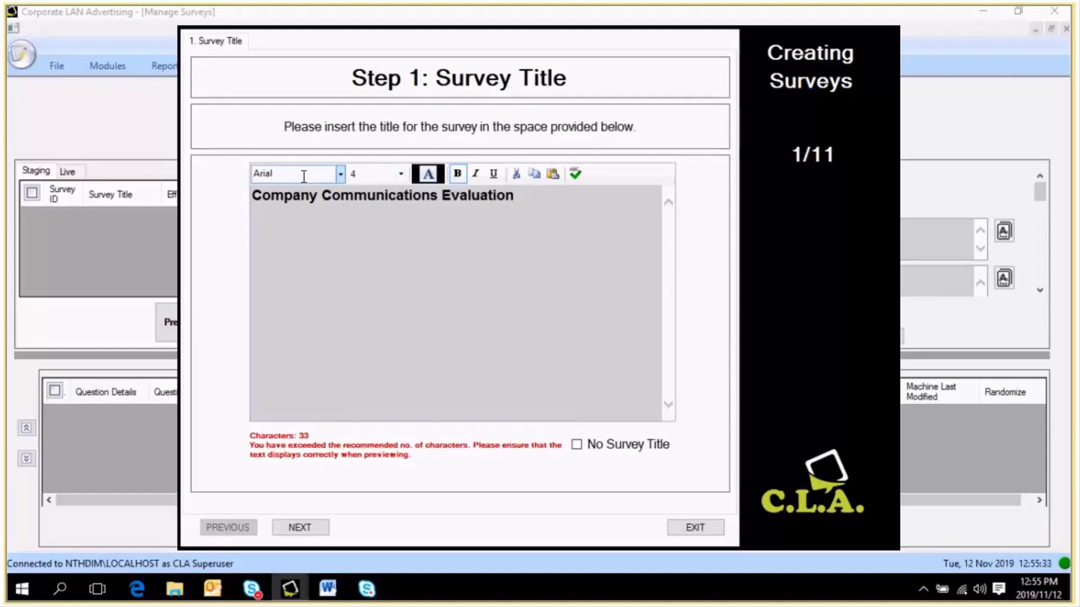
left_click(339, 174)
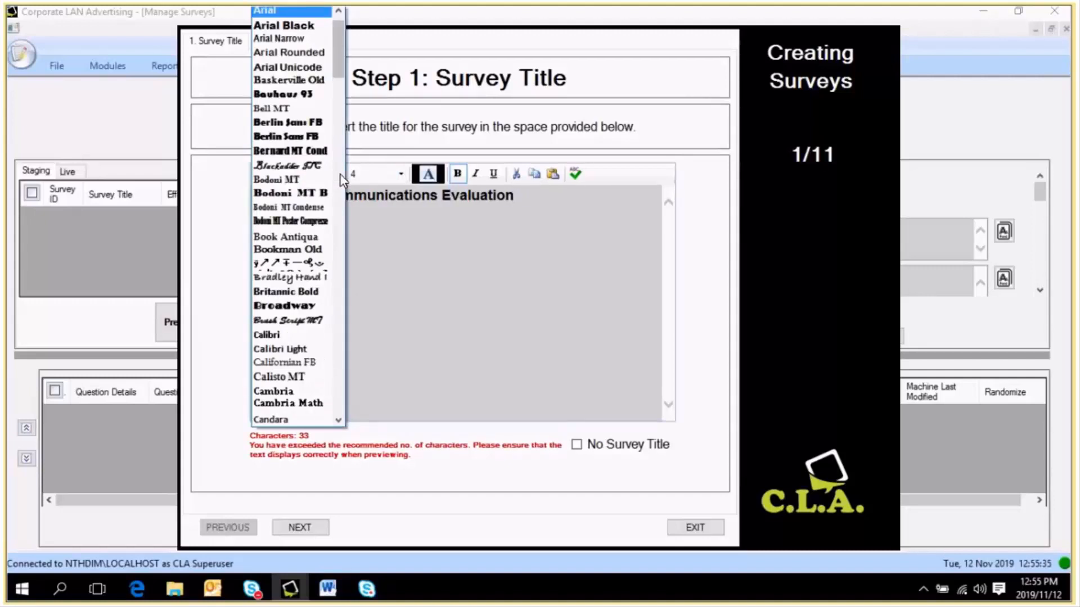
left_click(340, 174)
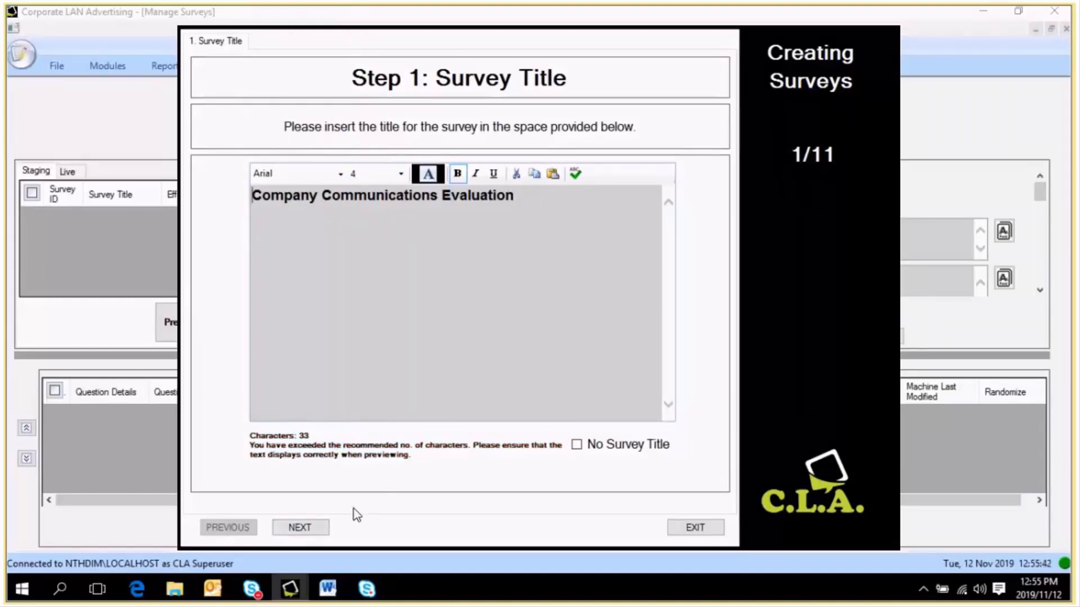
left_click(313, 529)
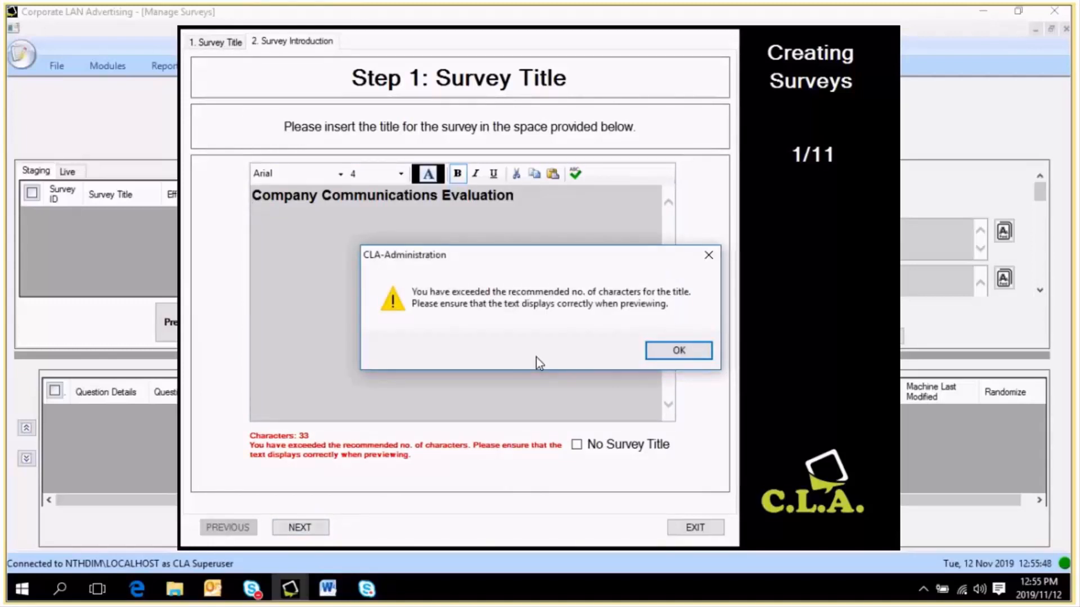
left_click(683, 352)
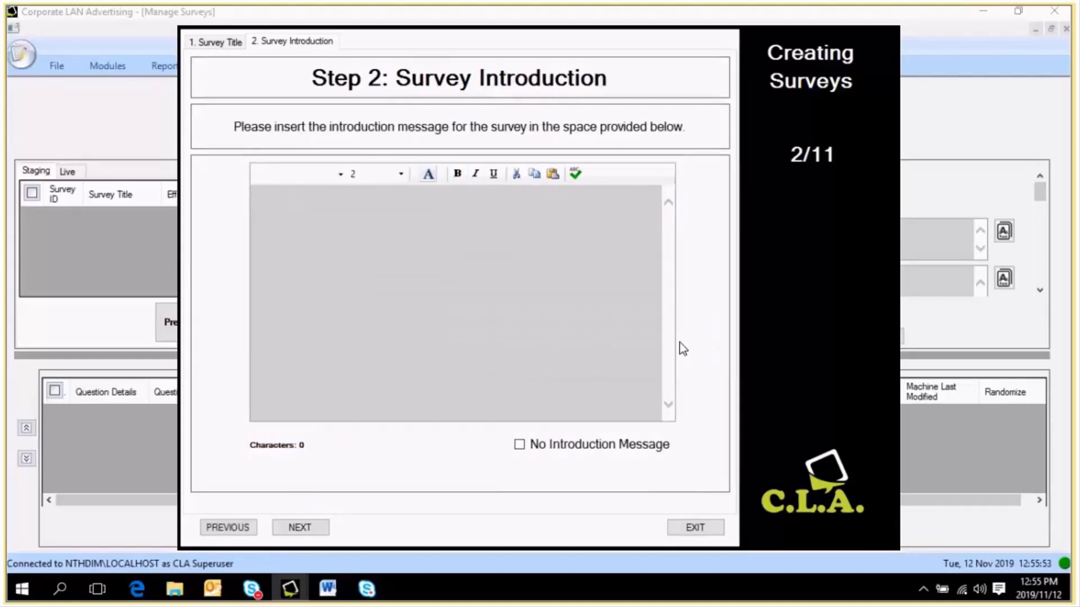
Enter the survey introduction "Your feedback is important to us! Please take the time to complete this survey to allow us to improve our internal communication."
left_click(496, 252)
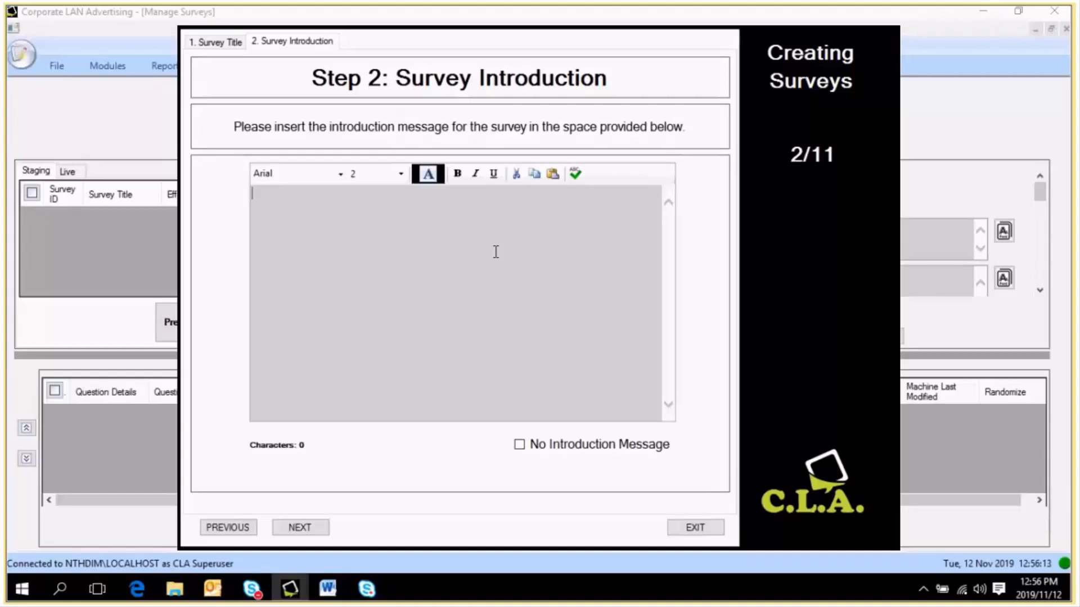
type("Your feedback is imp")
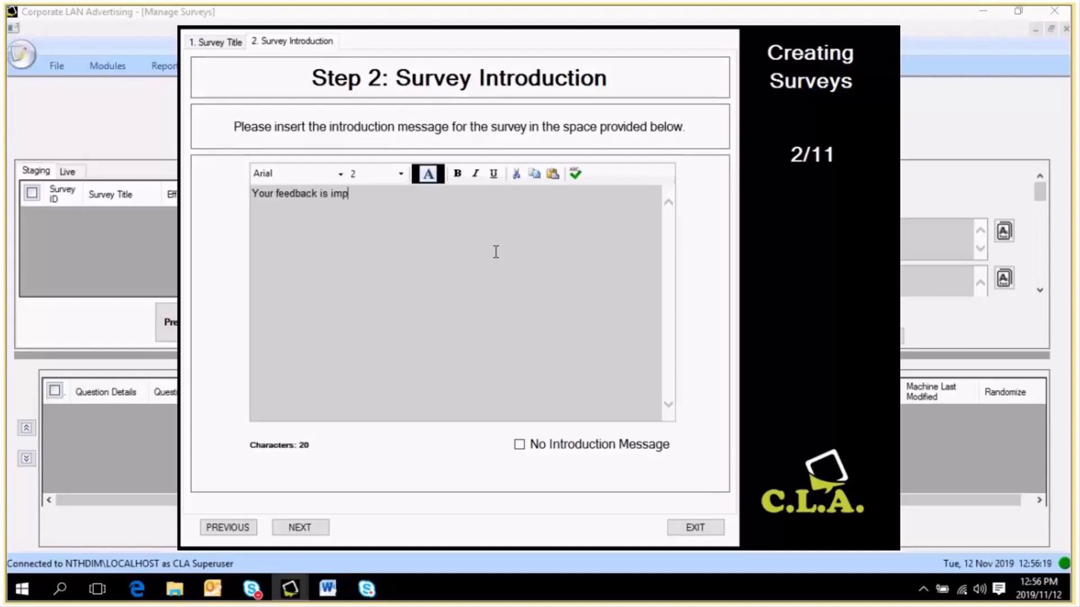
type("ortant to us!  Please take the ti")
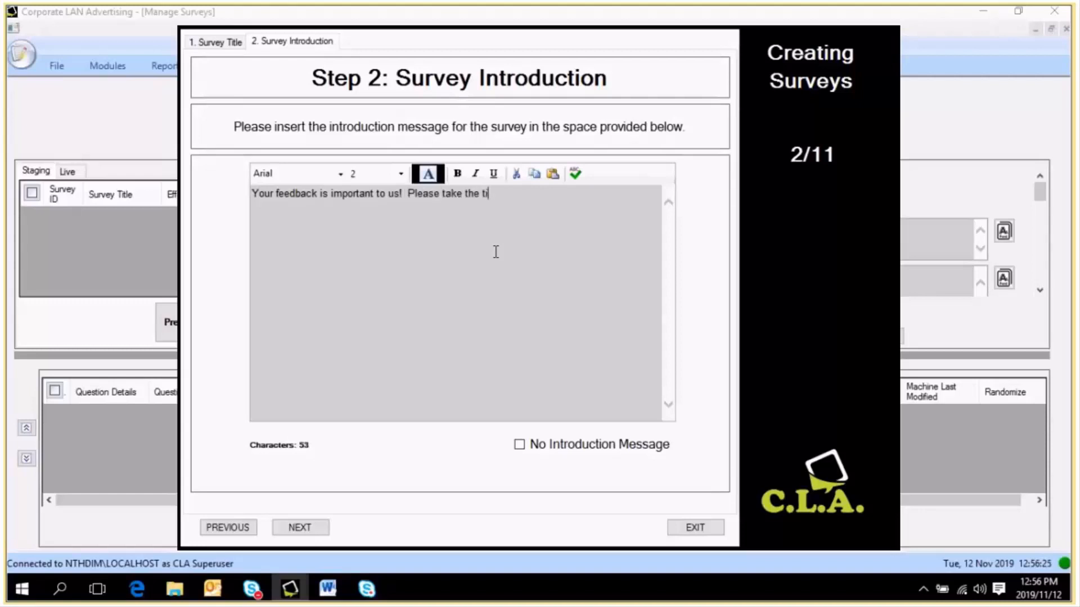
type("me to complete this surv")
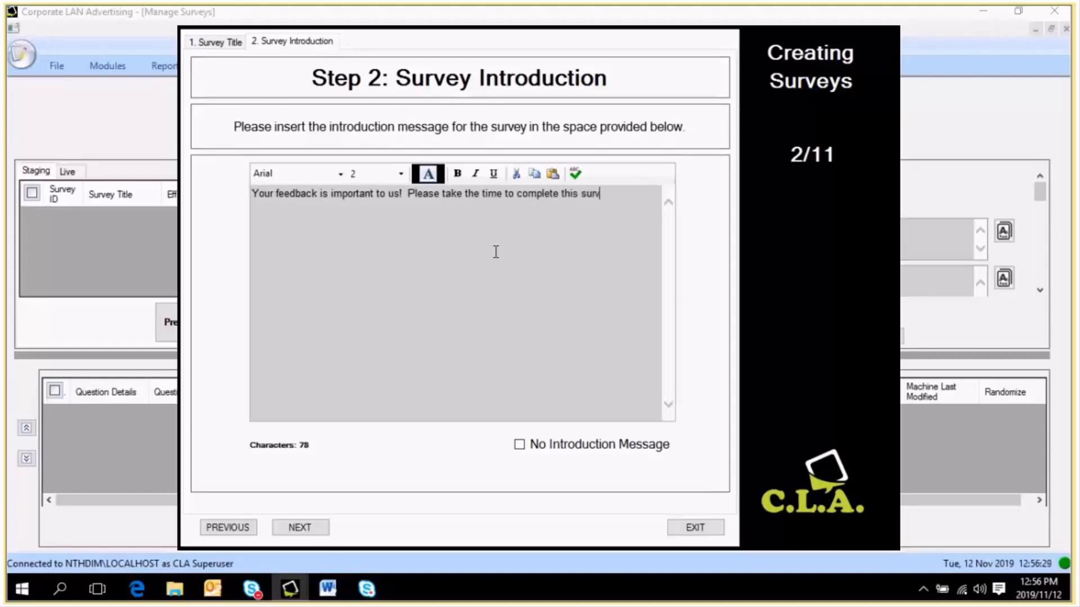
type("ey t")
key("BackSpace")
type("o allow us to imp")
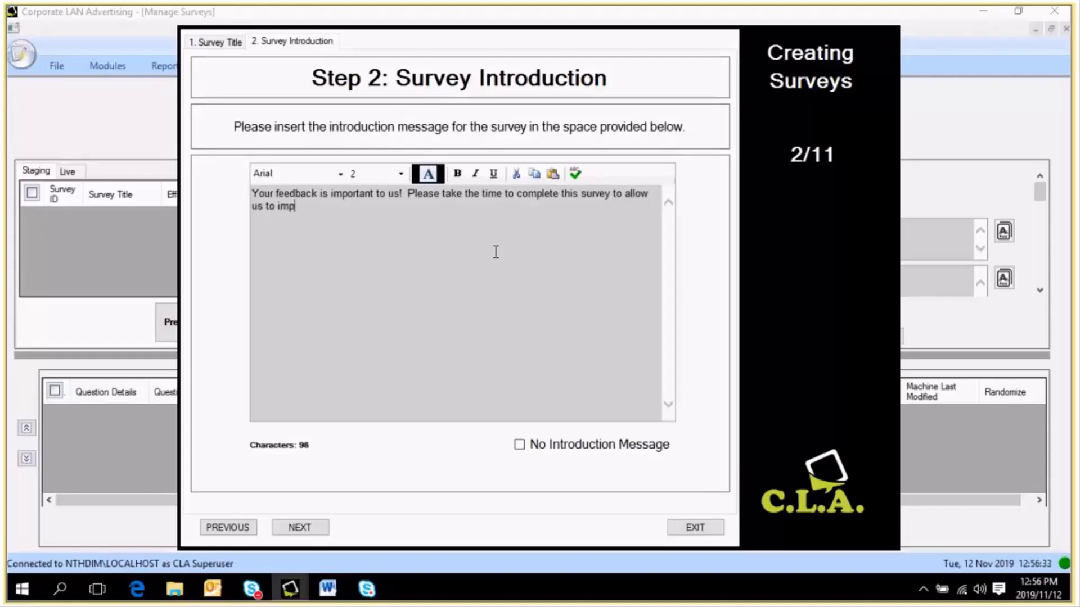
type("rov")
key("BackSpace")
key("BackSpace")
key("BackSpace")
key("BackSpace")
type("prove our interna")
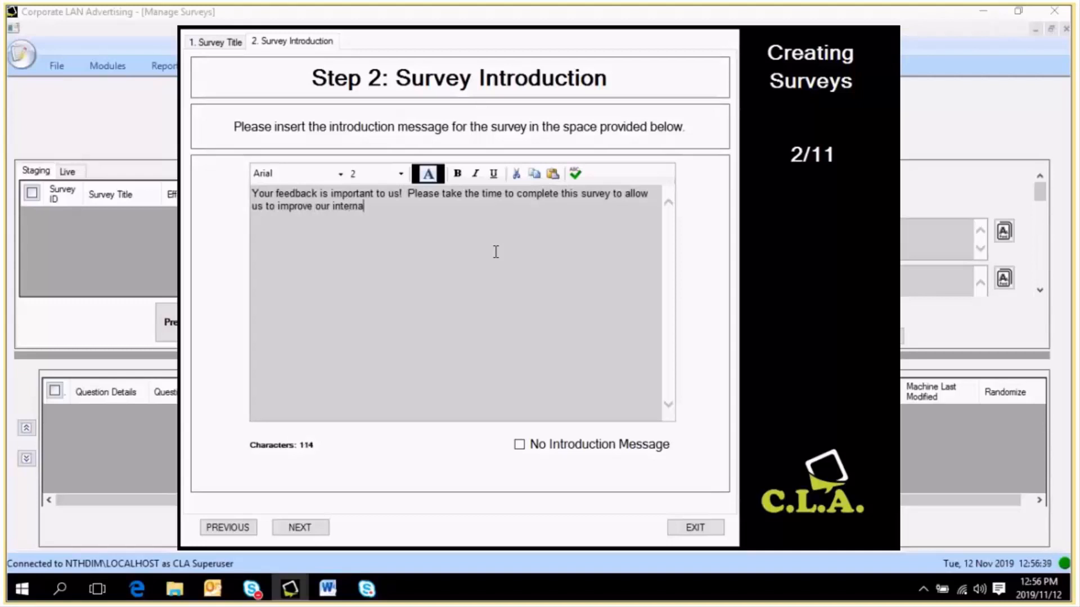
type("l communicatio")
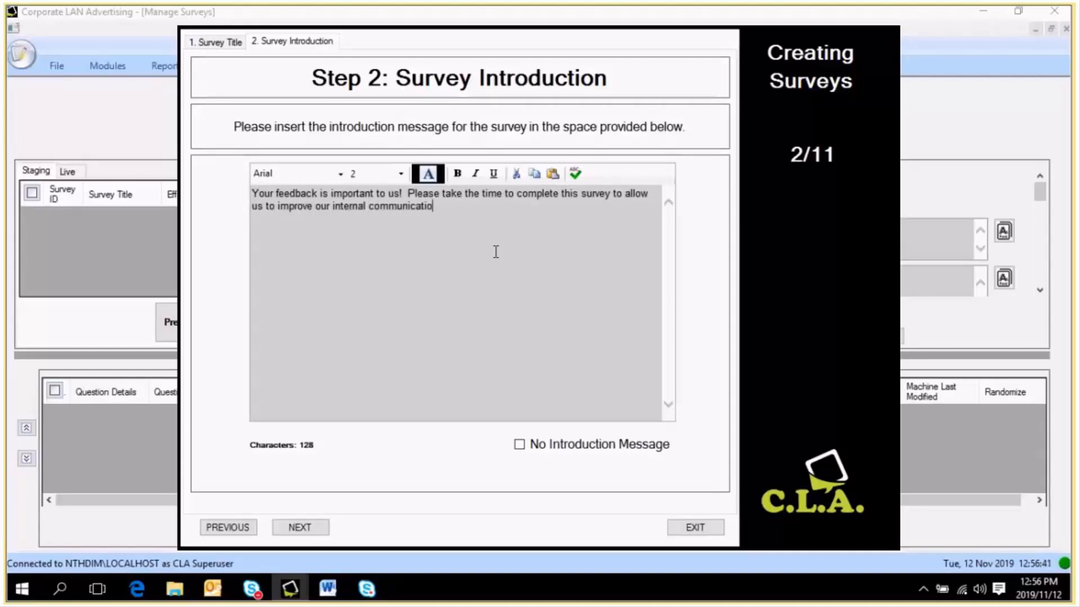
type("n.")
left_click(302, 529)
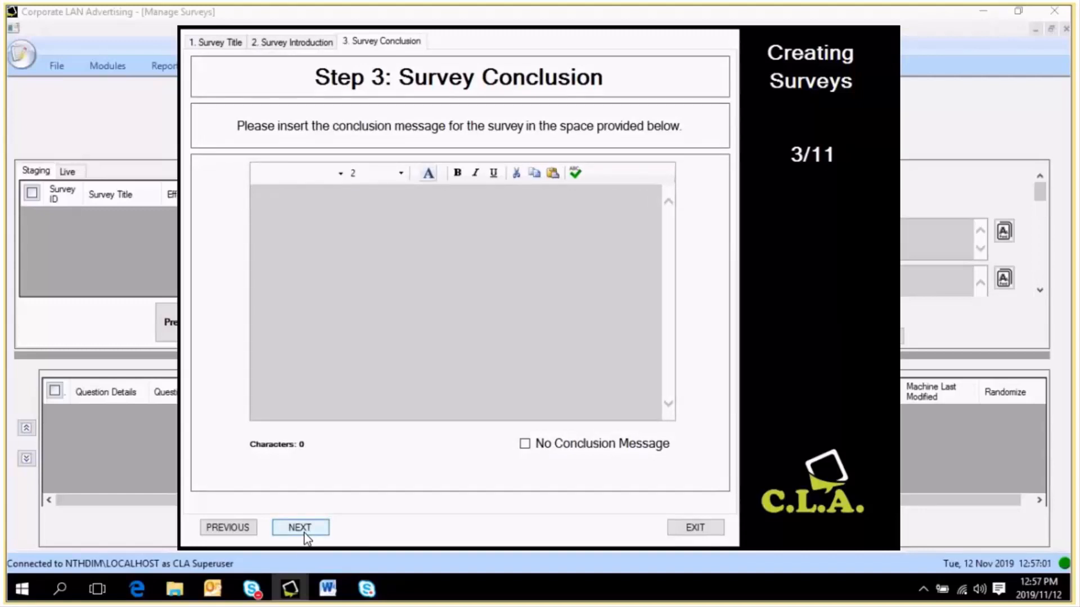
Enter the conclusion message "Thank you for your feedback!" and continue to the date and time range
left_click(371, 284)
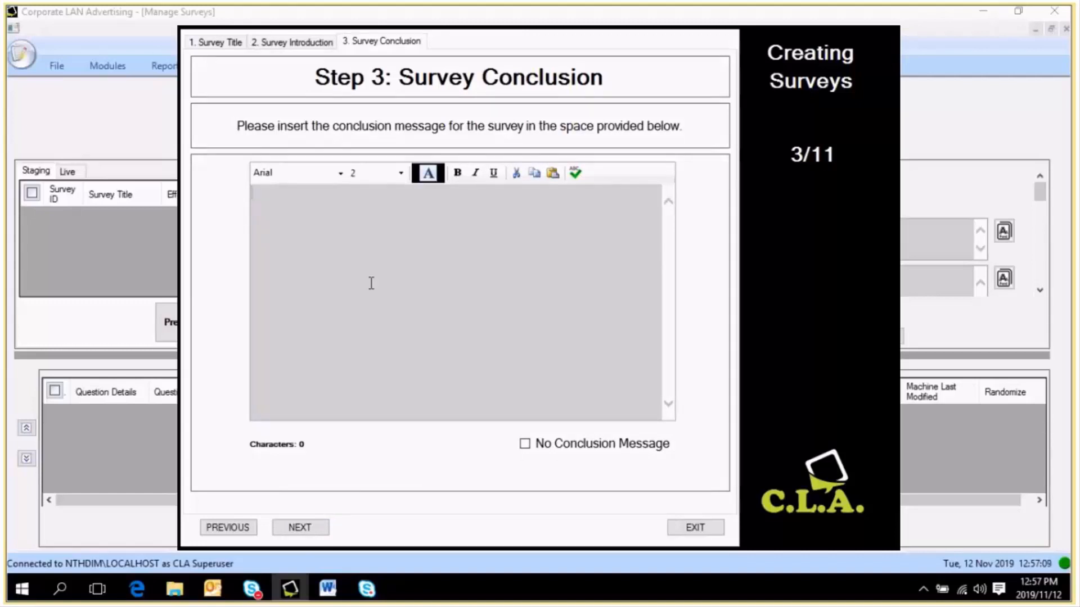
type("Thank you for your feedback")
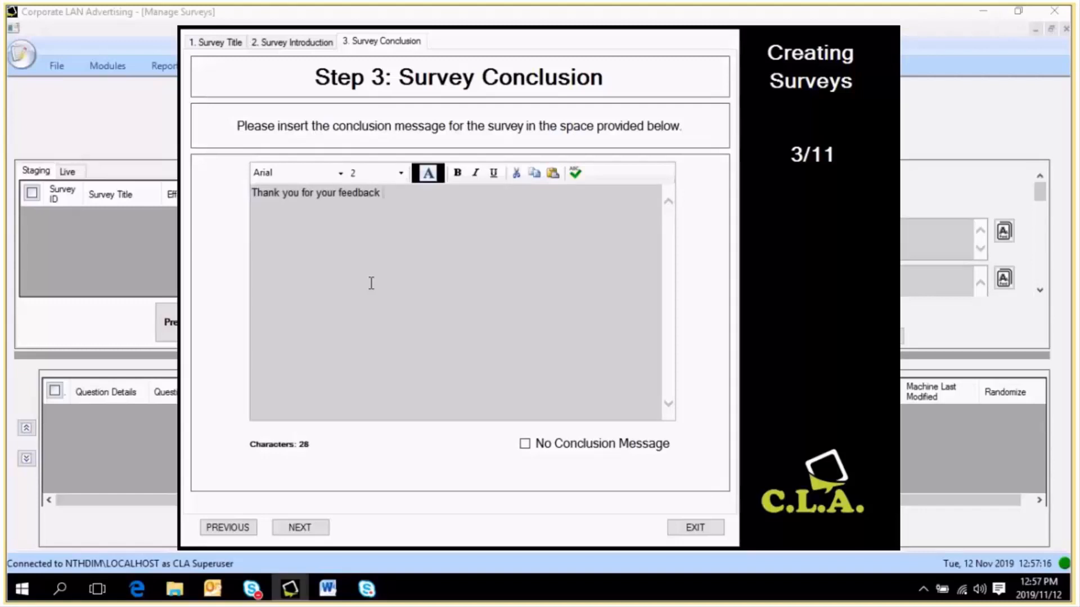
key("BackSpace")
type("!")
left_click(315, 527)
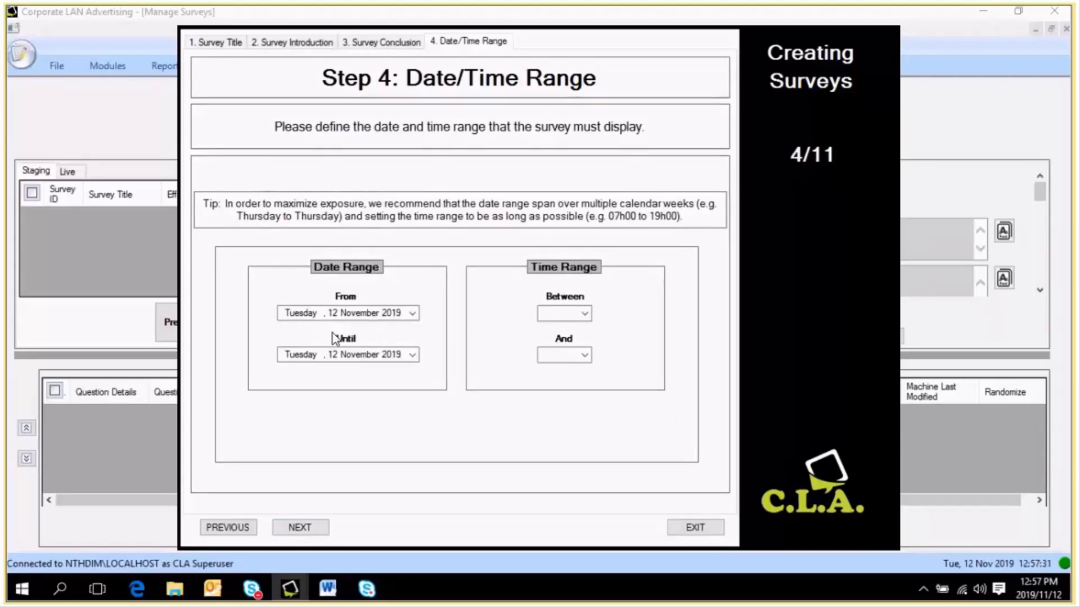
Set the survey to display until 18 November 2019, between 06:00 and 18:00, and continue to the response urgency
left_click(412, 355)
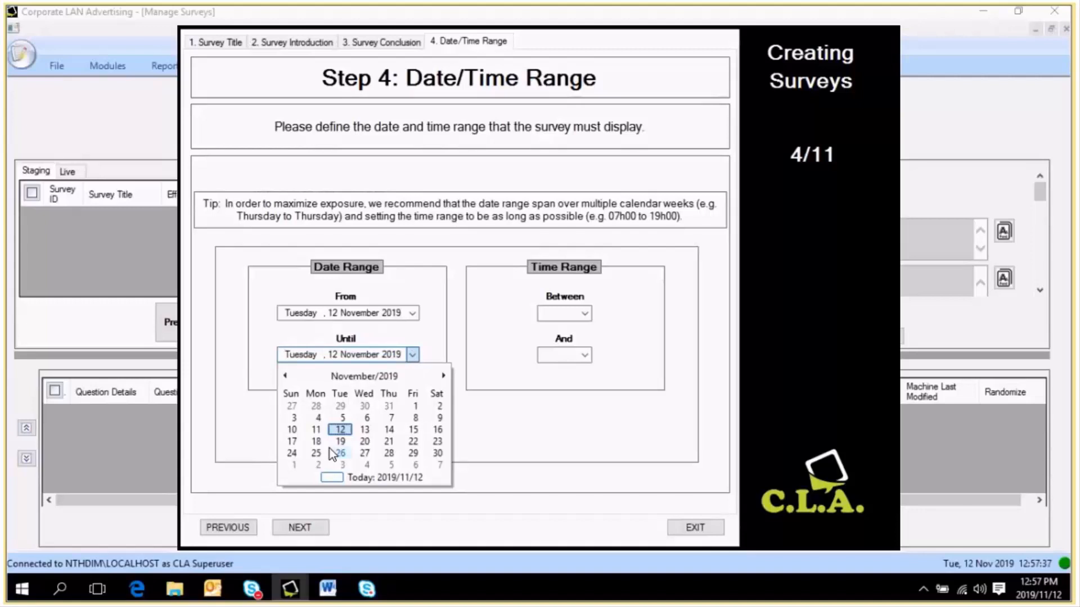
left_click(316, 441)
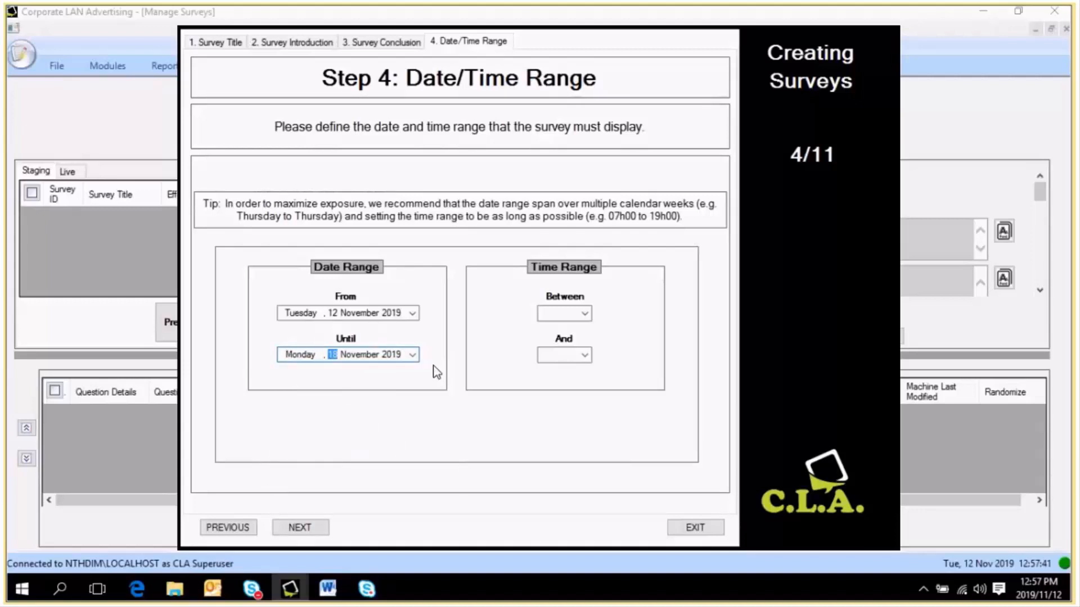
left_click(583, 314)
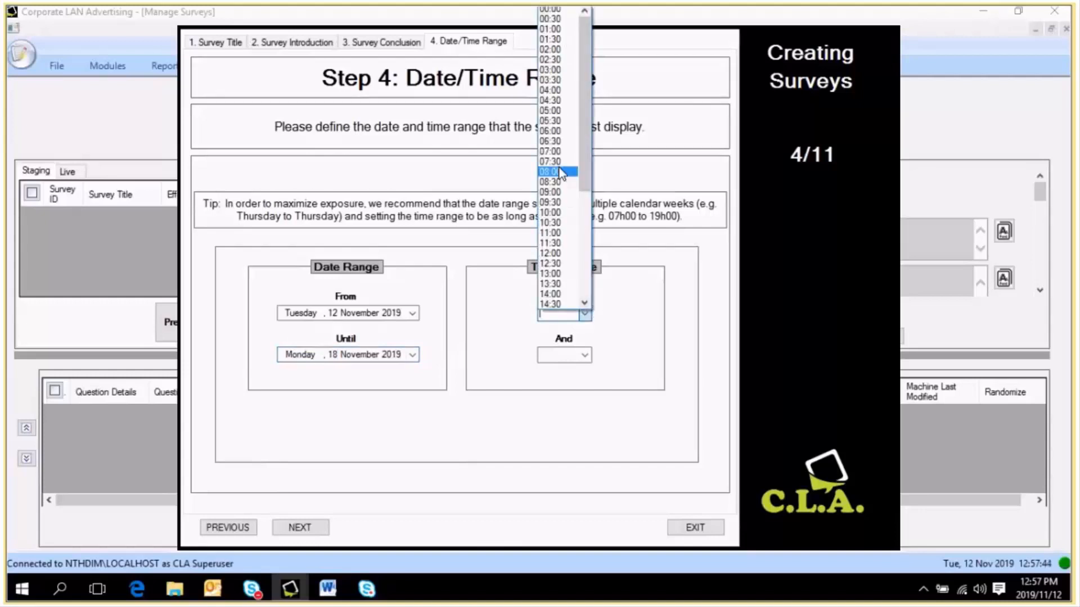
left_click(554, 131)
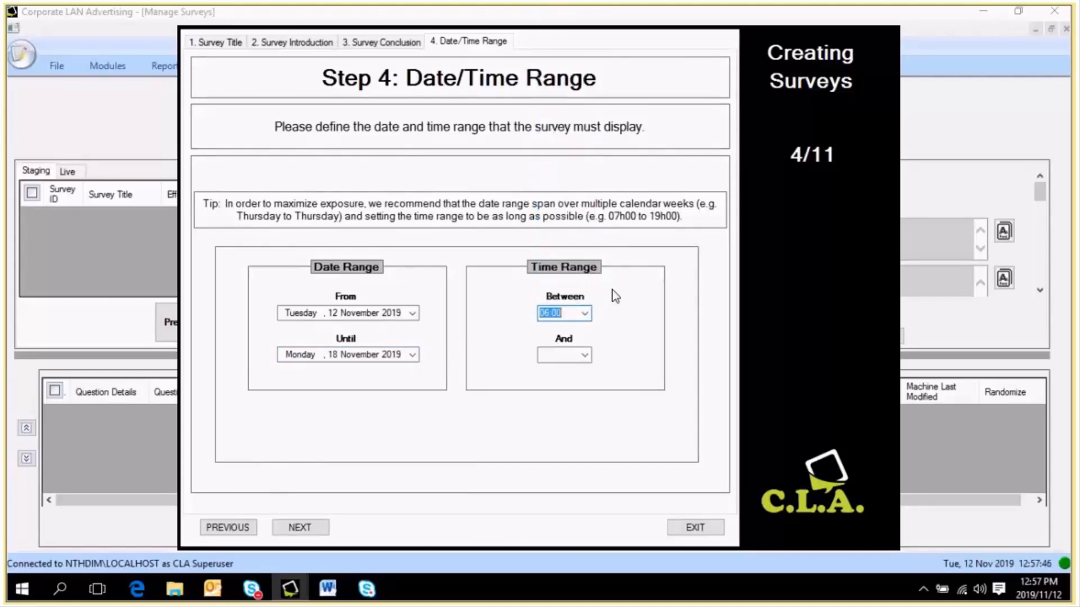
left_click(585, 354)
left_click(586, 328)
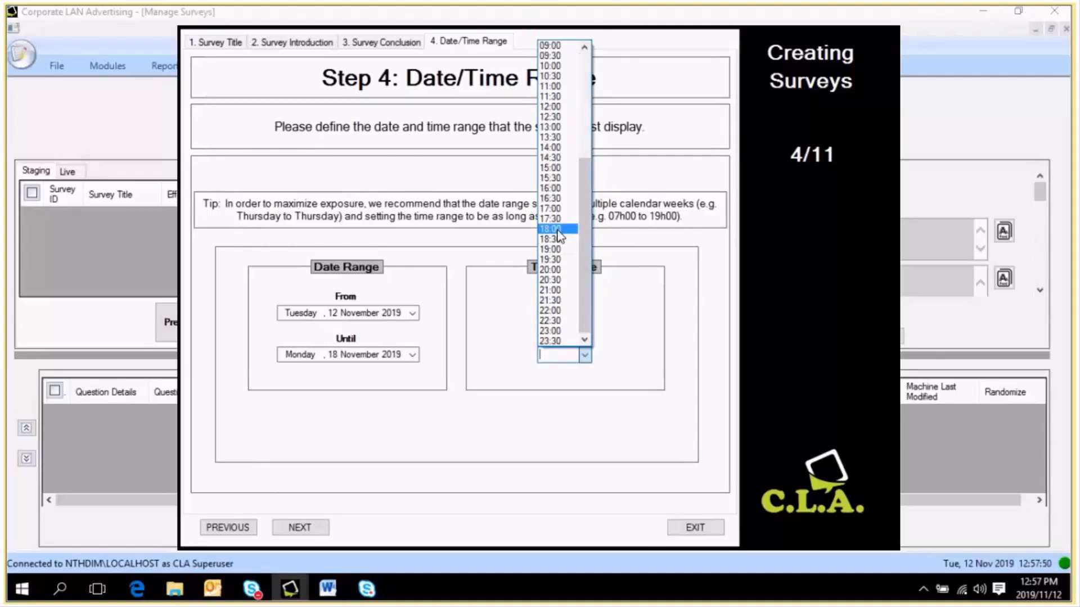
left_click(558, 229)
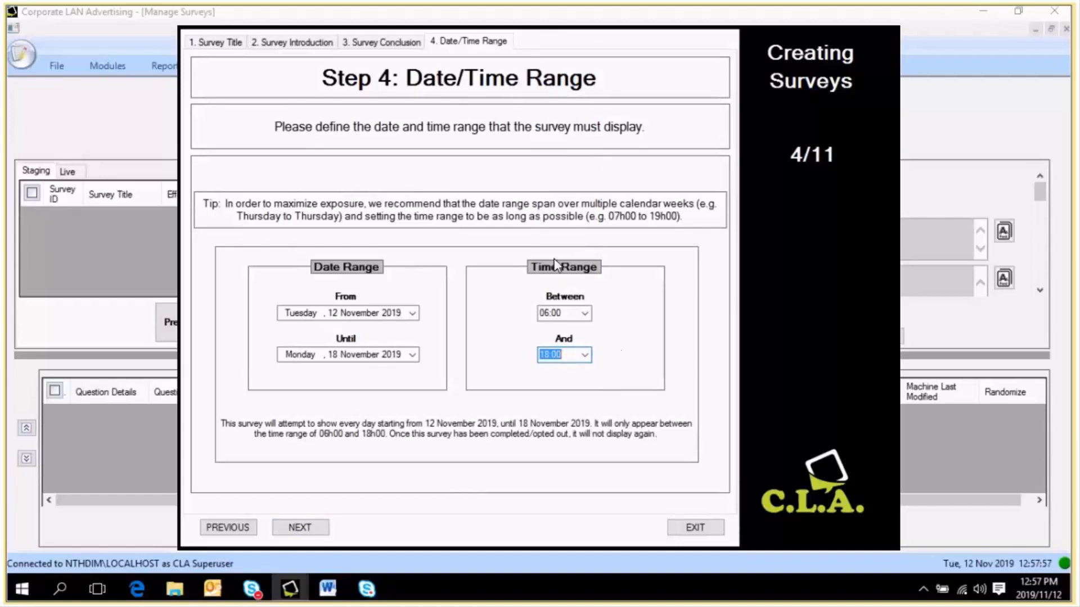
left_click(318, 525)
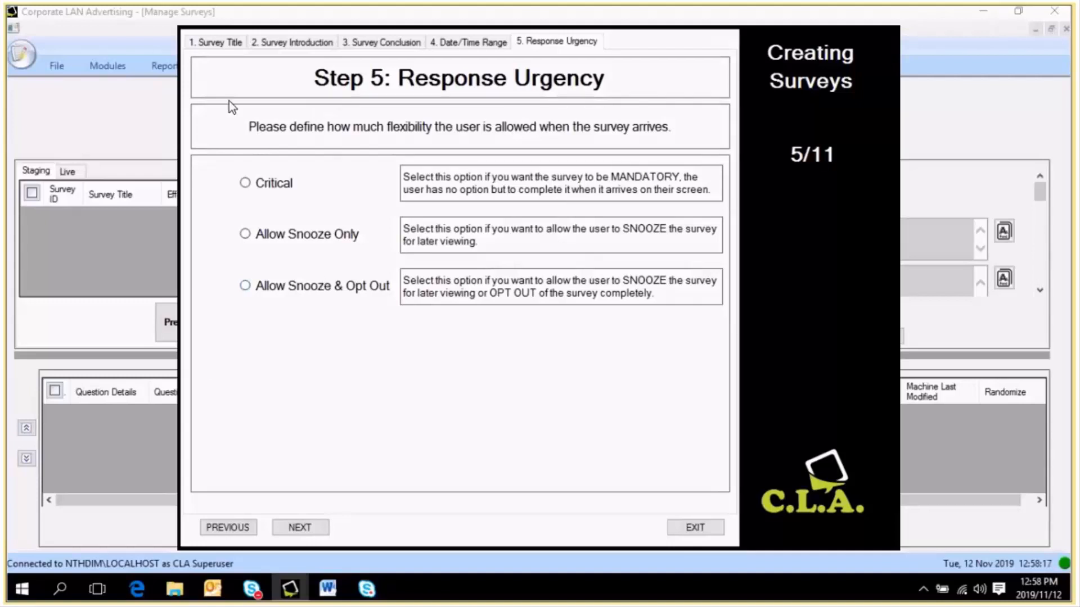
Set the response urgency to Allow Snooze Only, auto-critical after 4 snoozes without a critical date/time, and continue to the add-on features
left_click(254, 184)
left_click(254, 234)
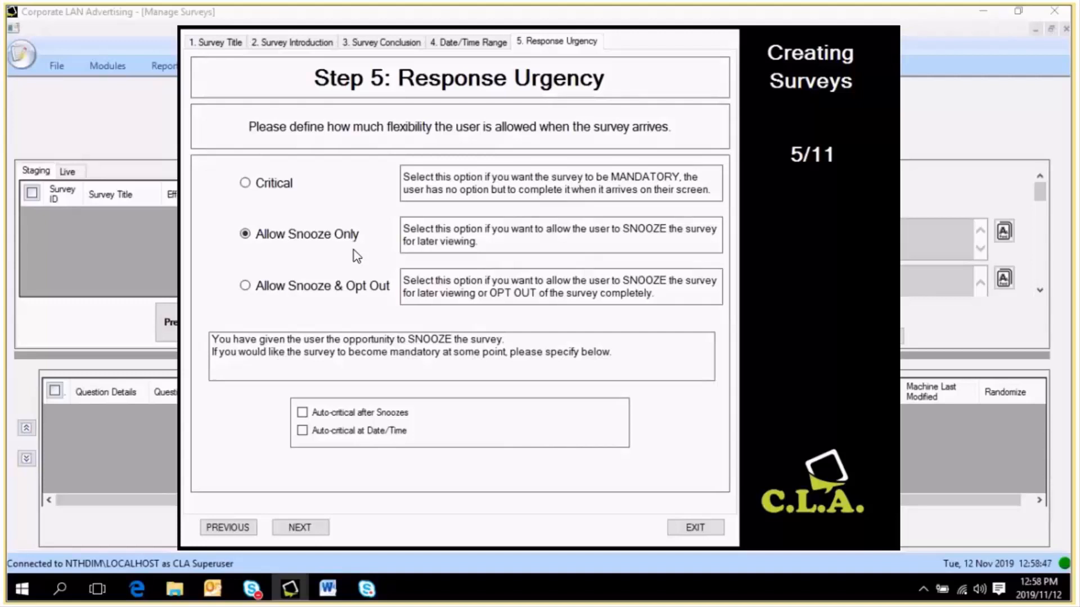
left_click(286, 285)
left_click(245, 234)
left_click(298, 412)
left_click(302, 431)
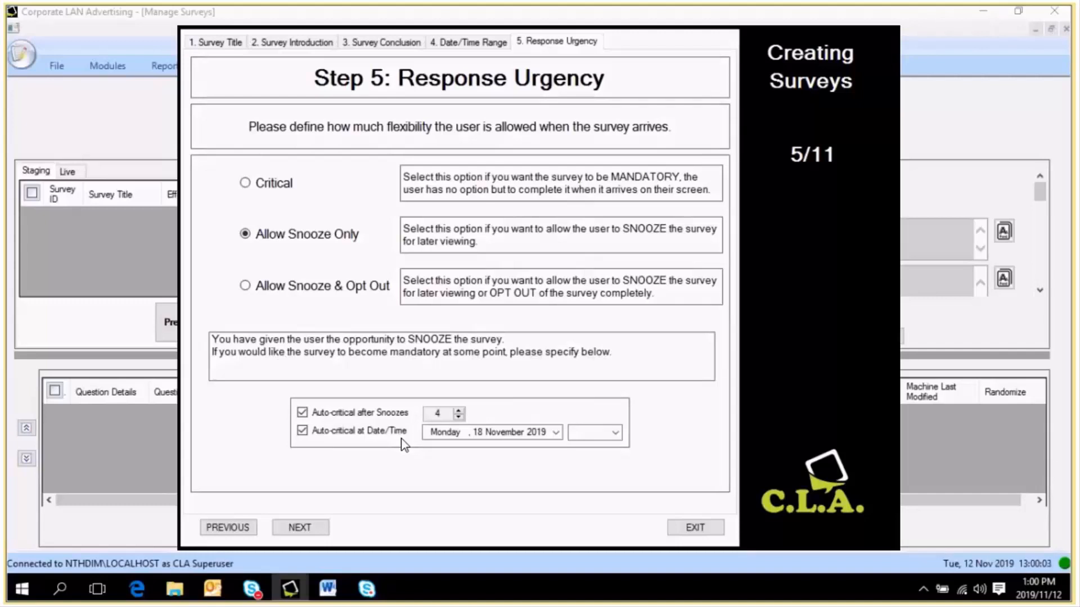
left_click(304, 433)
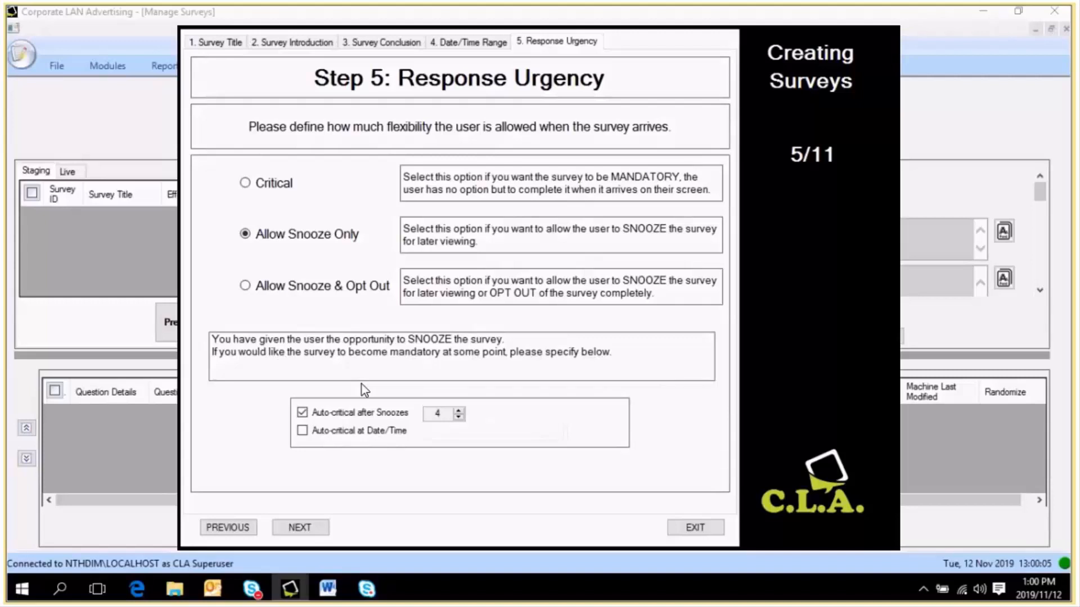
left_click(316, 526)
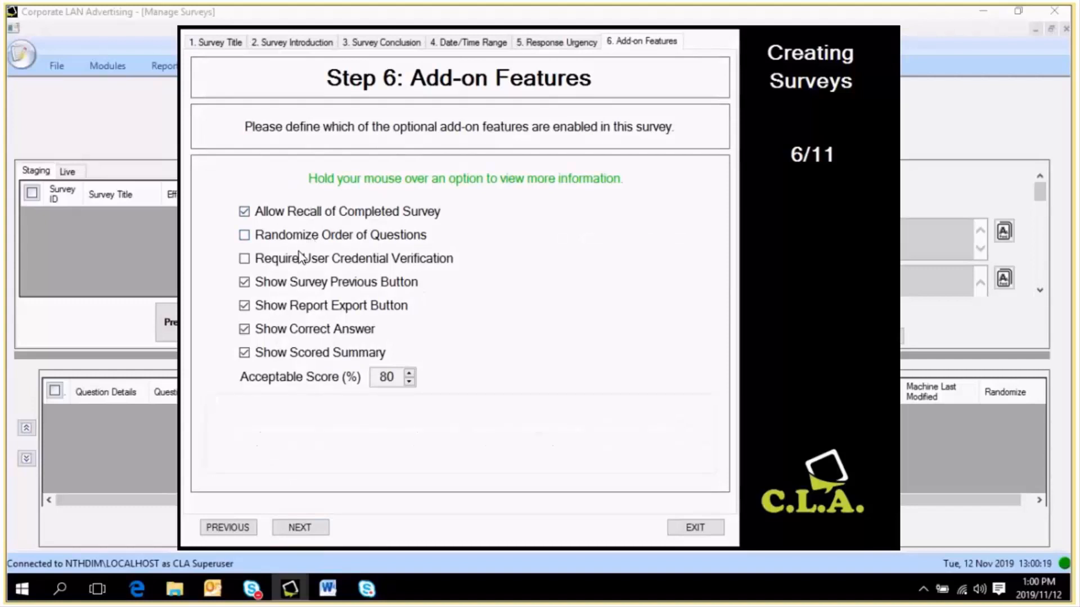
Read the add-on feature descriptions and try enabling Randomize Order of Questions
mouse_move(294, 259)
mouse_move(296, 282)
mouse_move(315, 235)
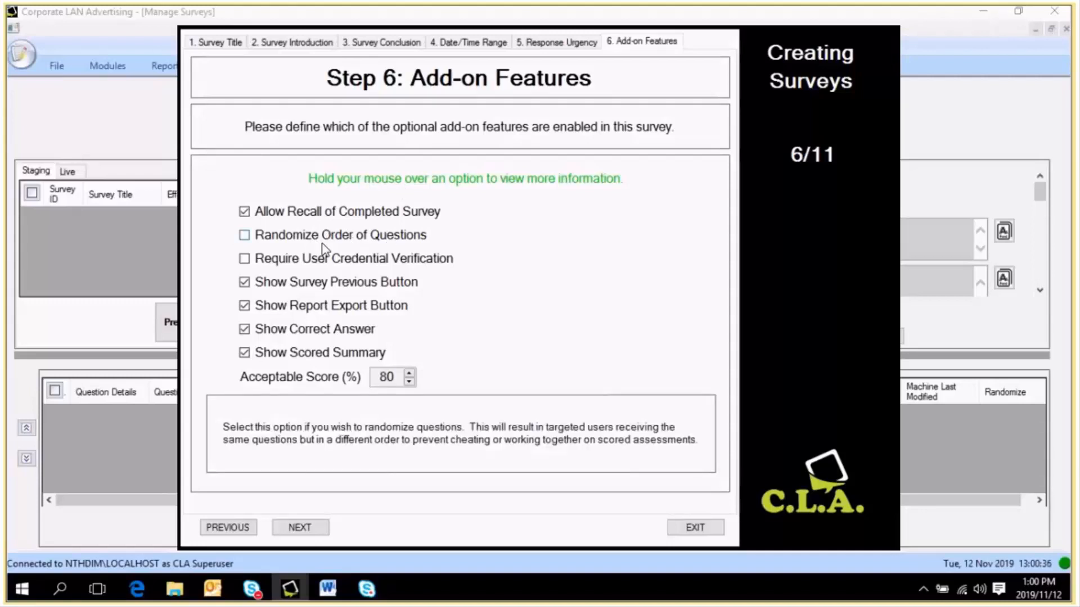
left_click(244, 235)
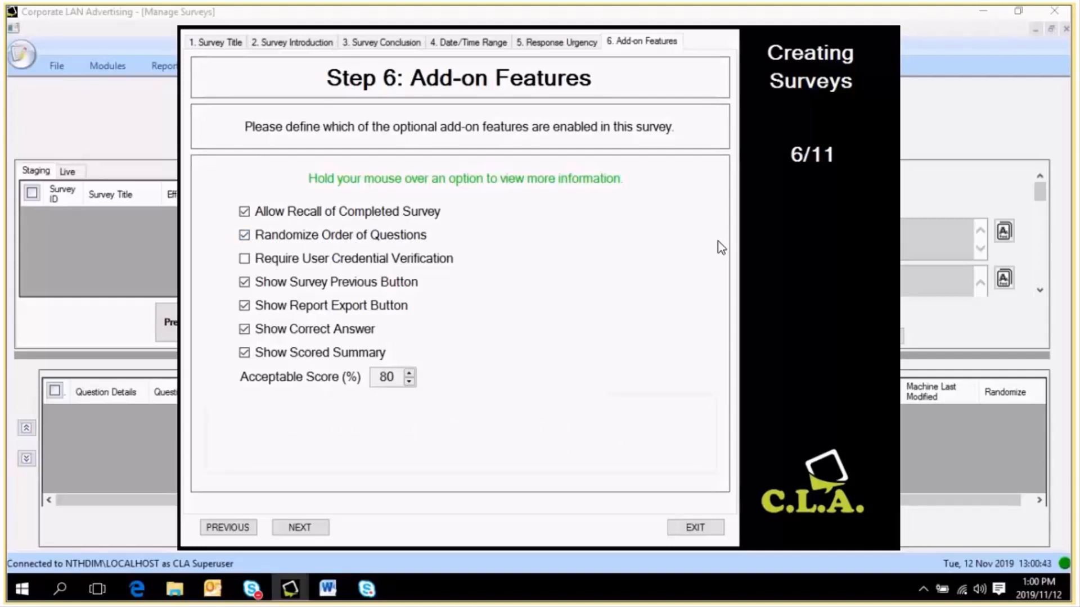
mouse_move(338, 258)
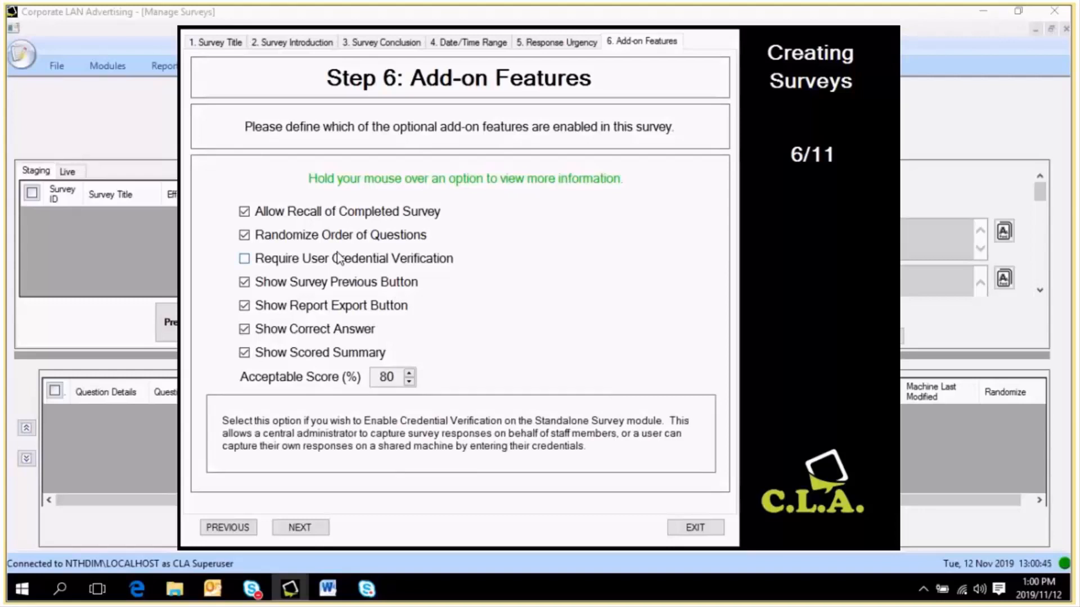
mouse_move(245, 241)
left_click(244, 236)
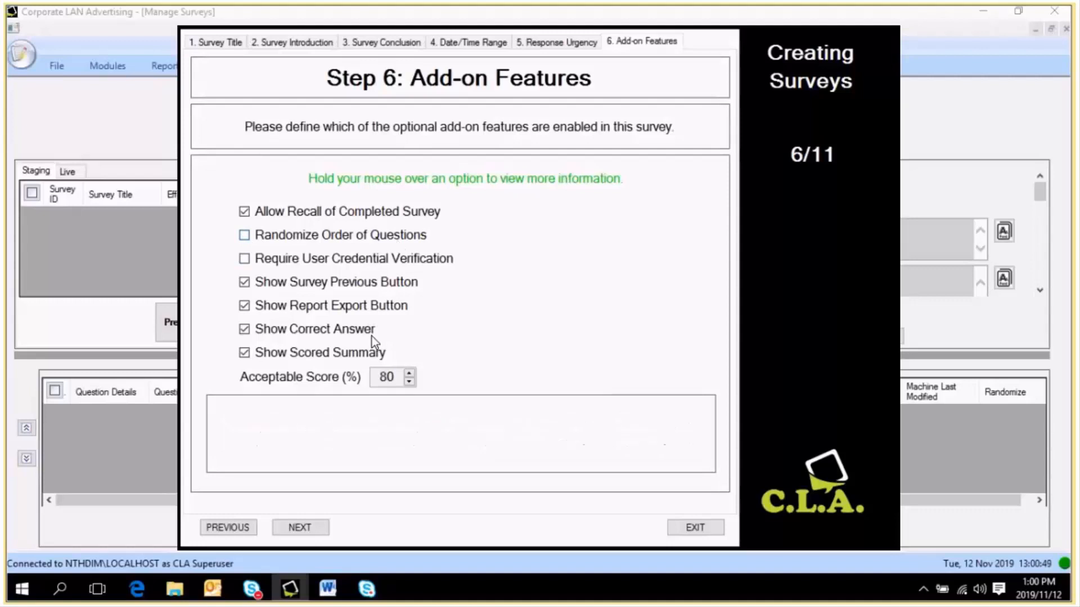
Continue from the add-on features to the survey skin, choose Use Default Skin, and preview the survey with it
mouse_move(316, 332)
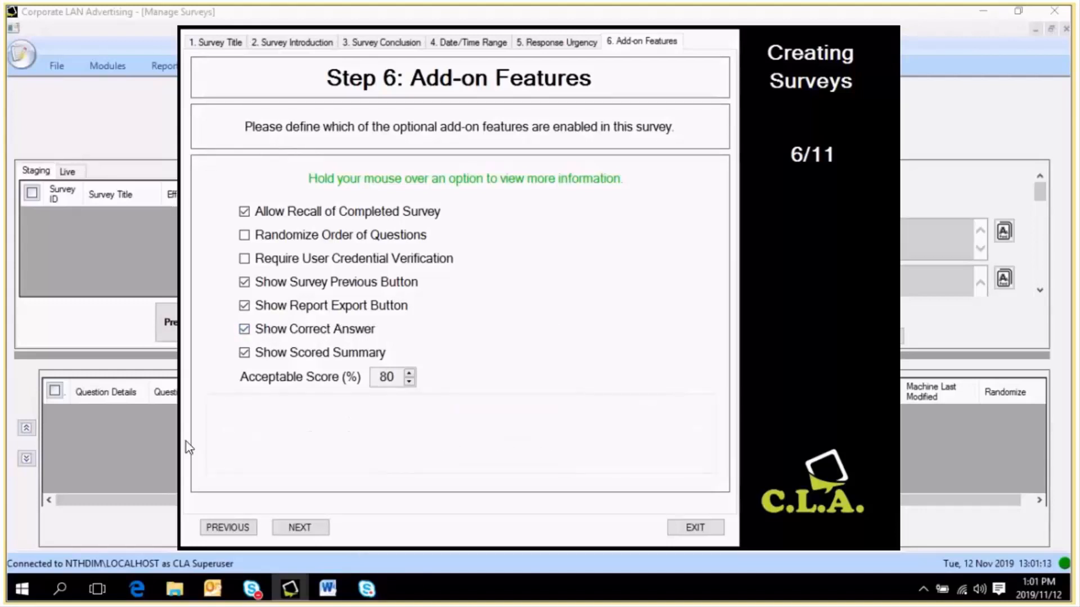
left_click(321, 534)
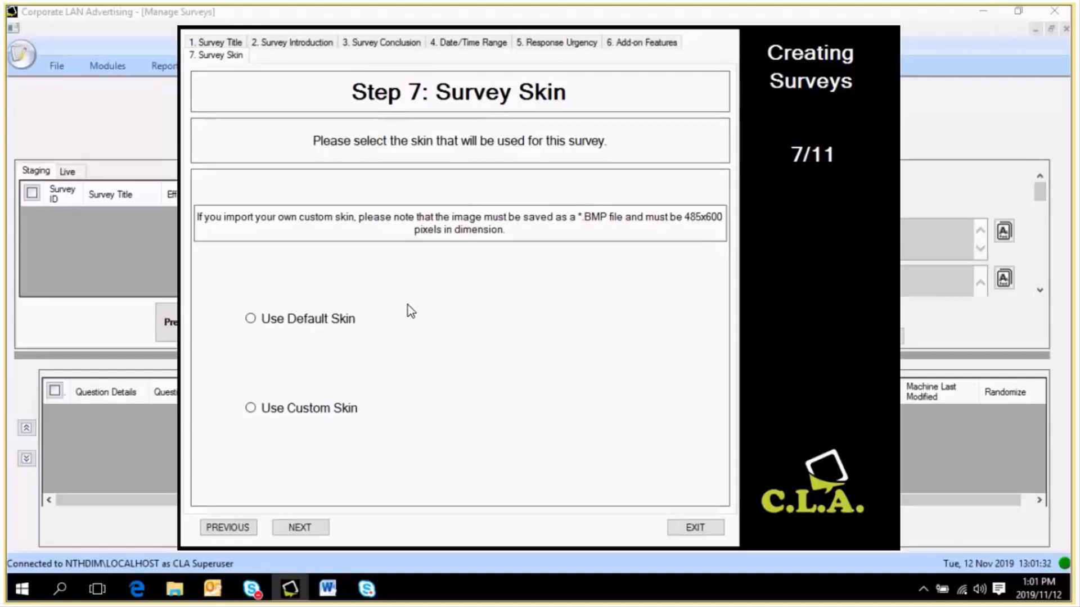
left_click(266, 321)
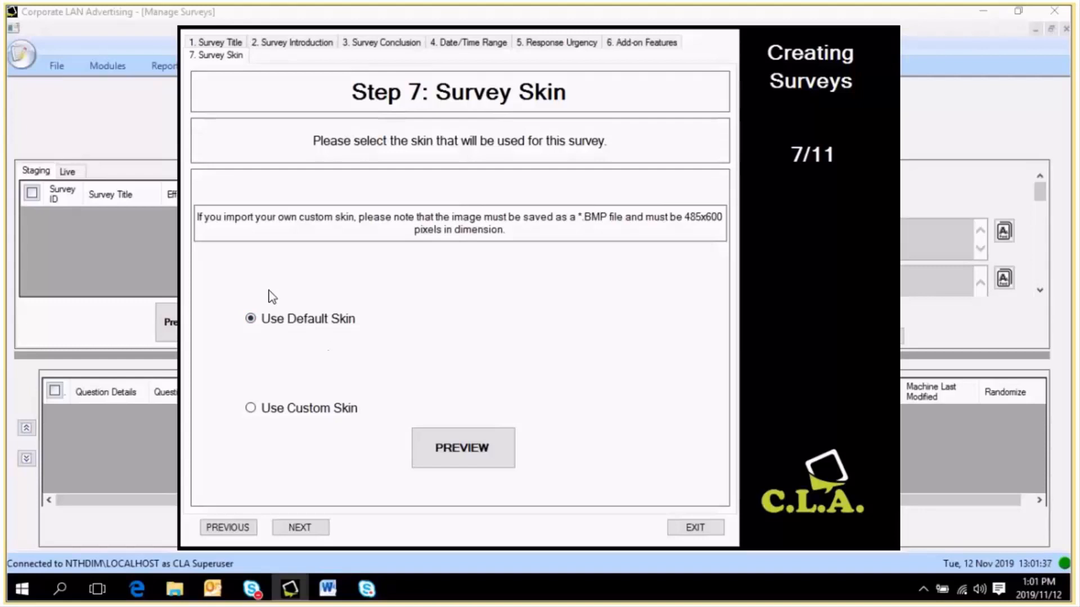
left_click(462, 453)
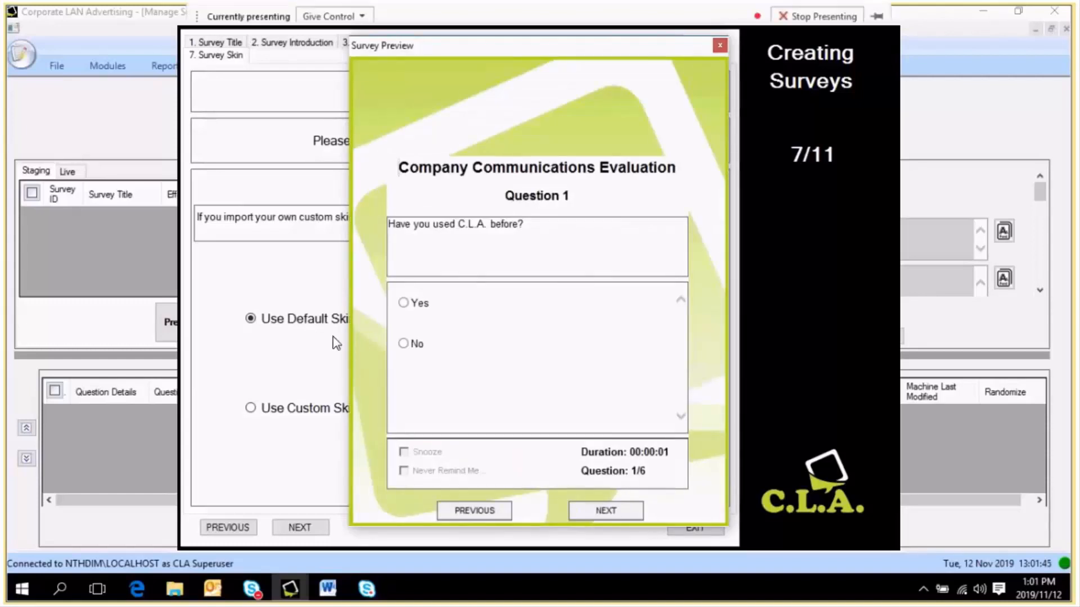
left_click(717, 47)
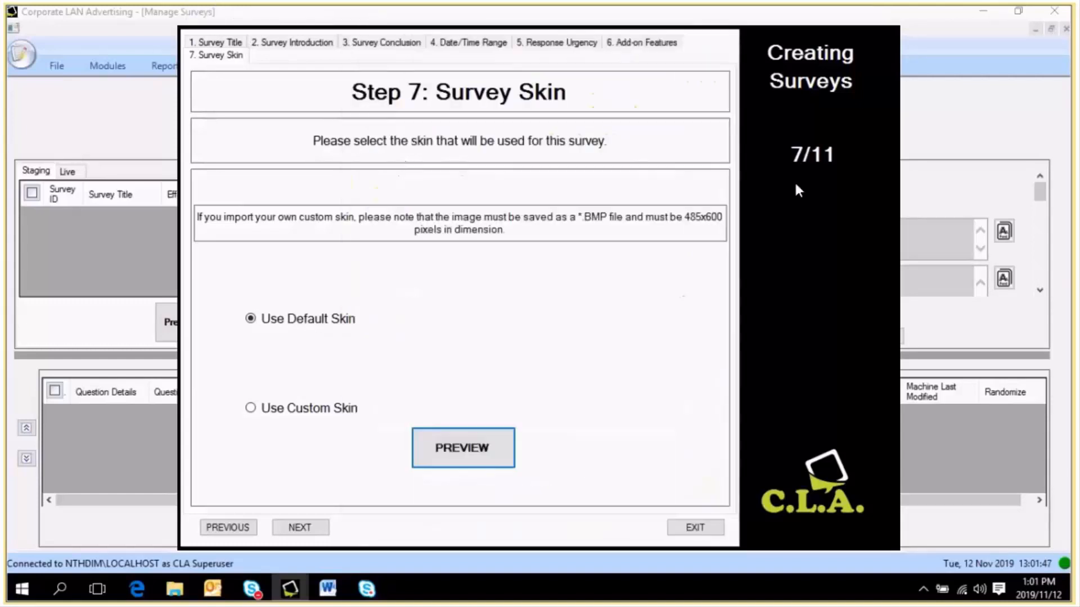
Look at the skins available under Use Custom Skin and switch back to Use Default Skin
left_click(307, 409)
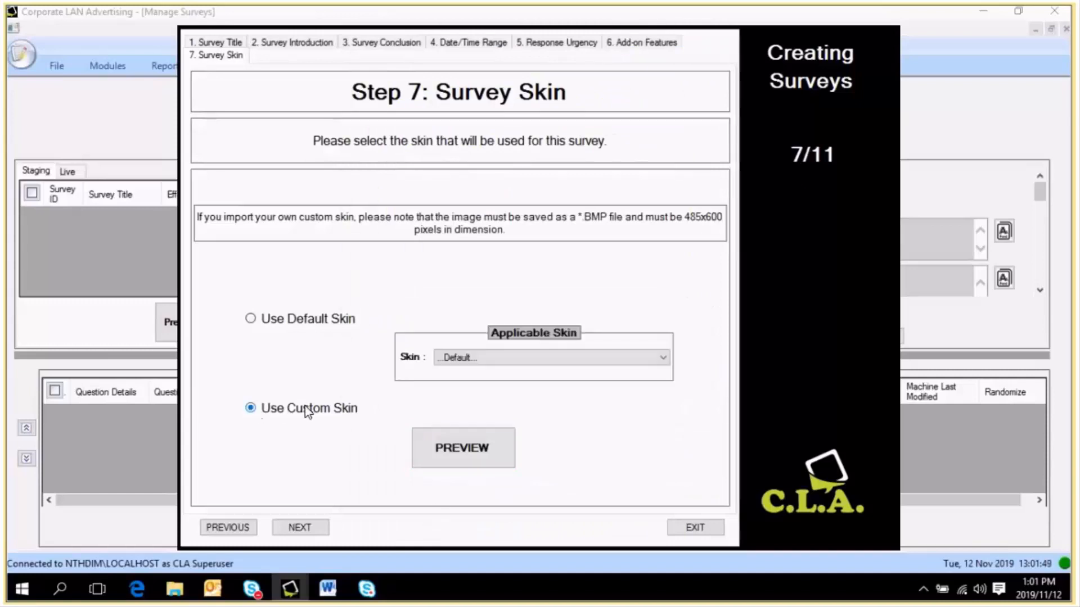
left_click(538, 356)
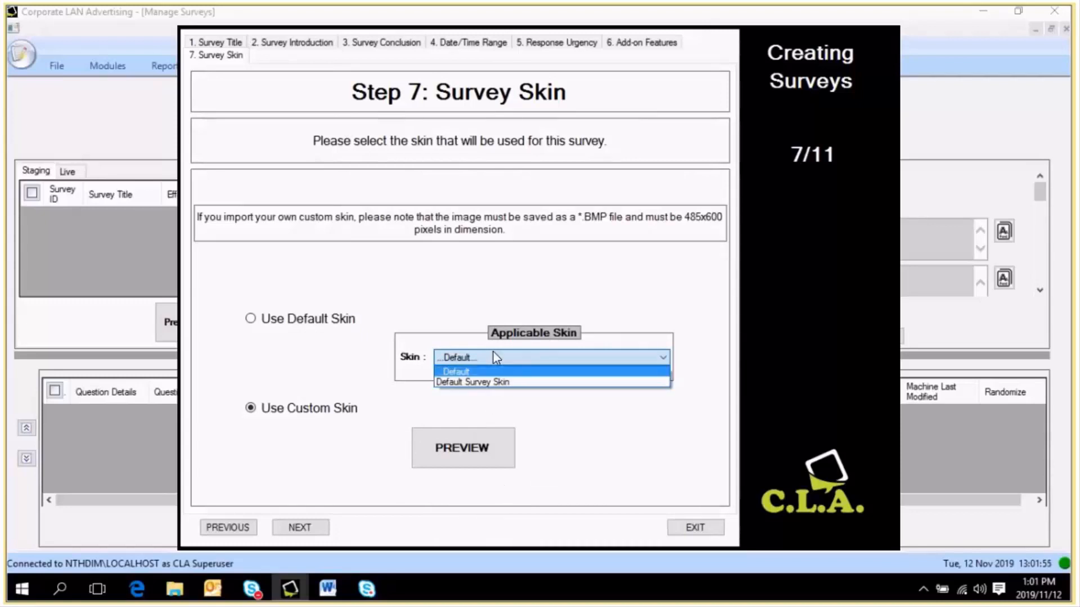
left_click(428, 302)
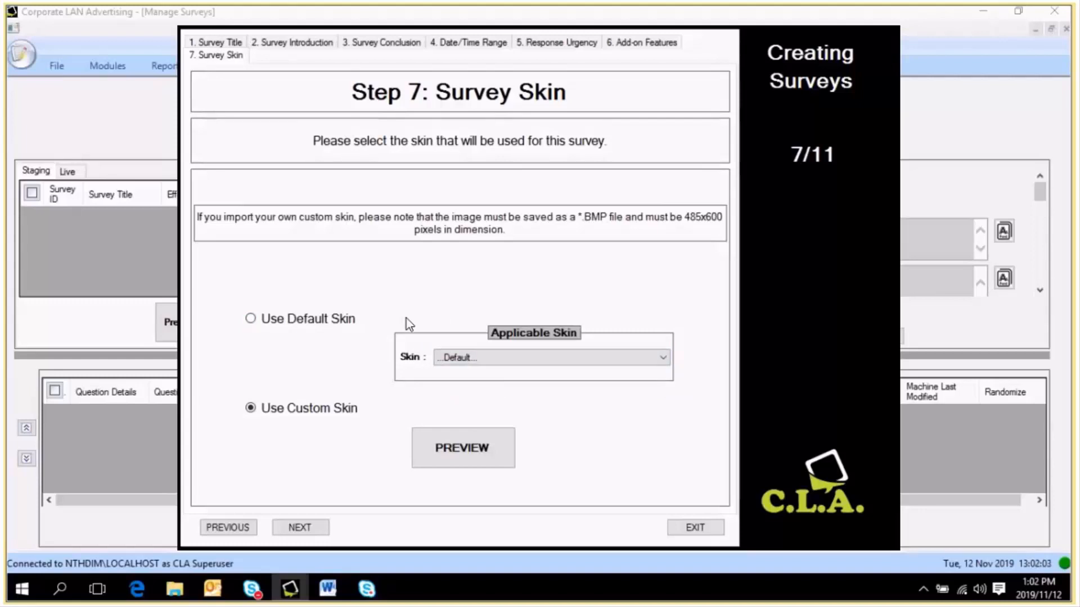
left_click(314, 324)
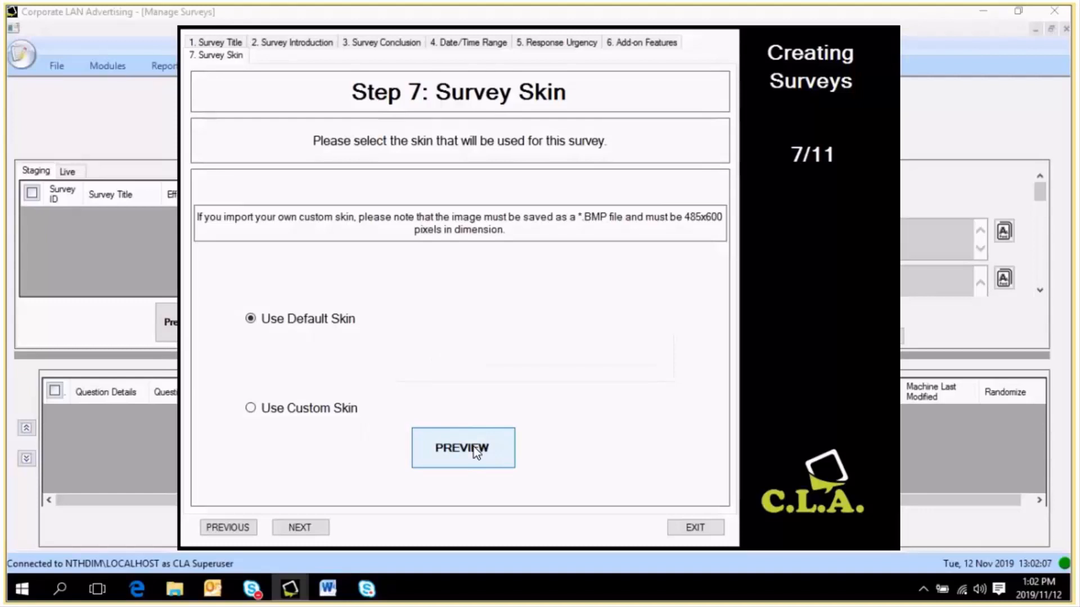
Continue to the delivery method, set the survey to Deliver via Pop-up, and proceed to the target audience
left_click(306, 529)
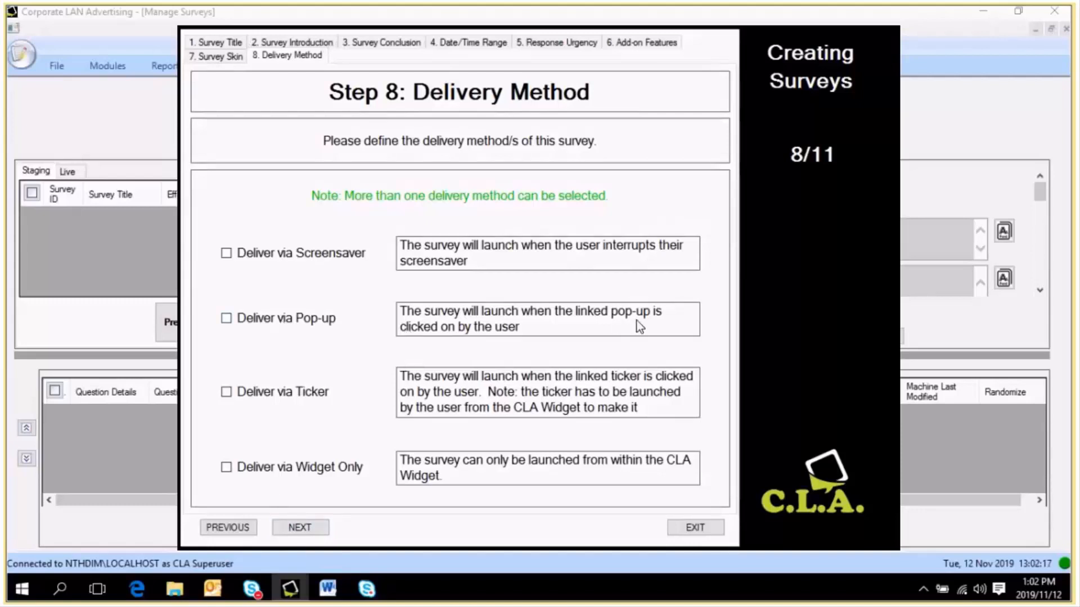
left_click(591, 313)
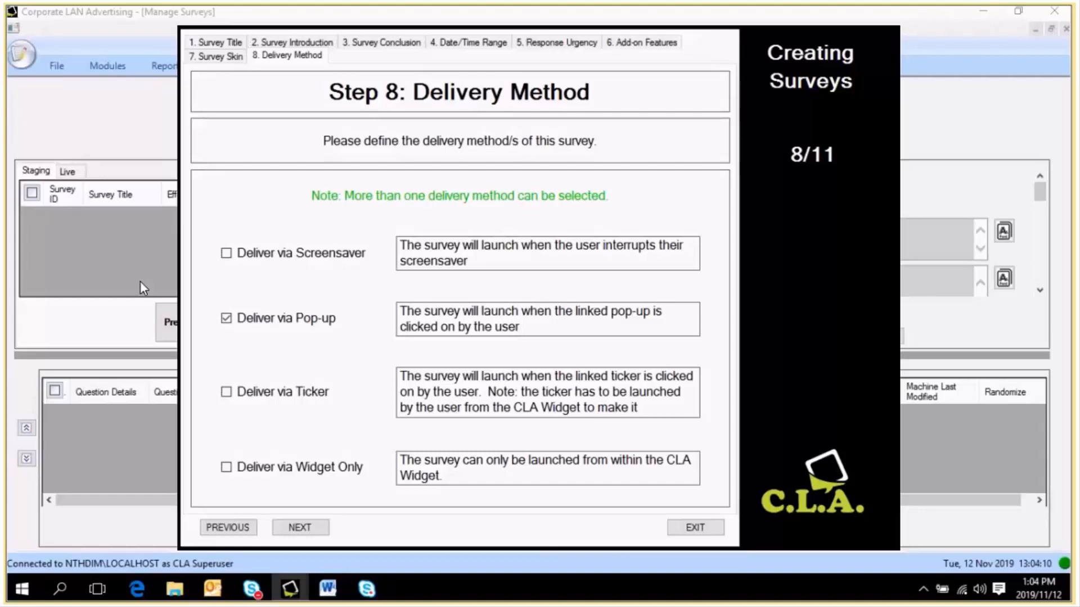
left_click(309, 531)
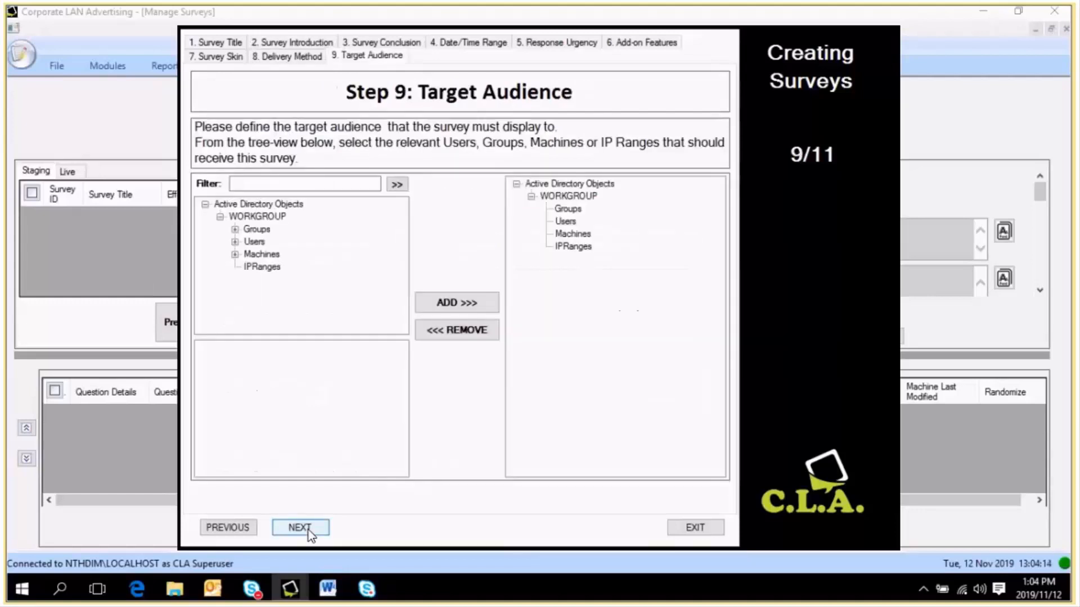
Filter the directory objects by "cla - all", add the CLA - All Users group to the target audience, and continue to the exposure summary
left_click(297, 184)
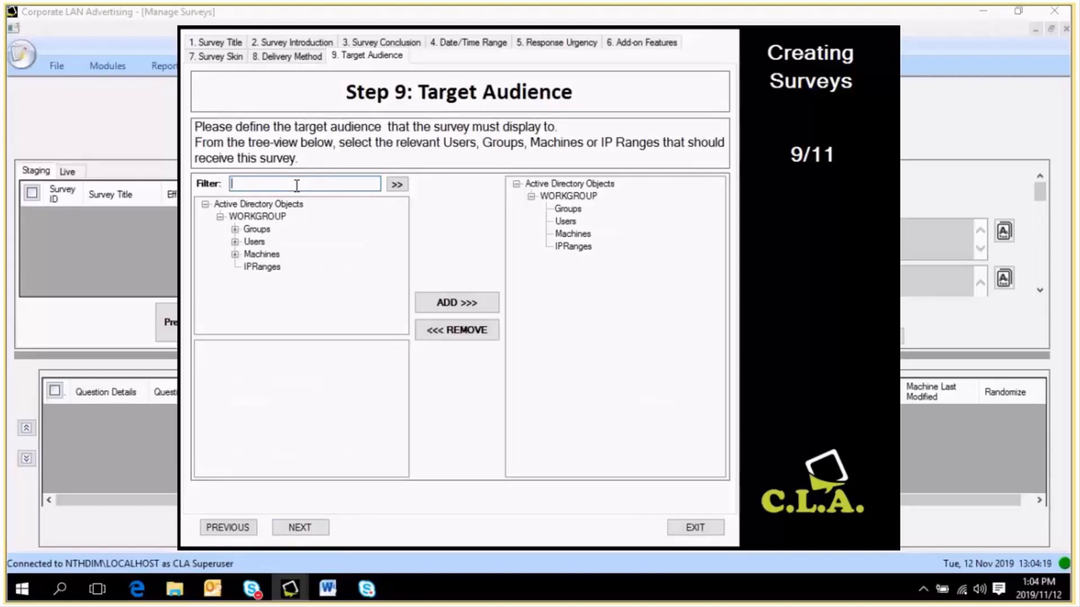
type("cla - user")
left_click_drag(267, 185, 250, 185)
type("all")
key("Return")
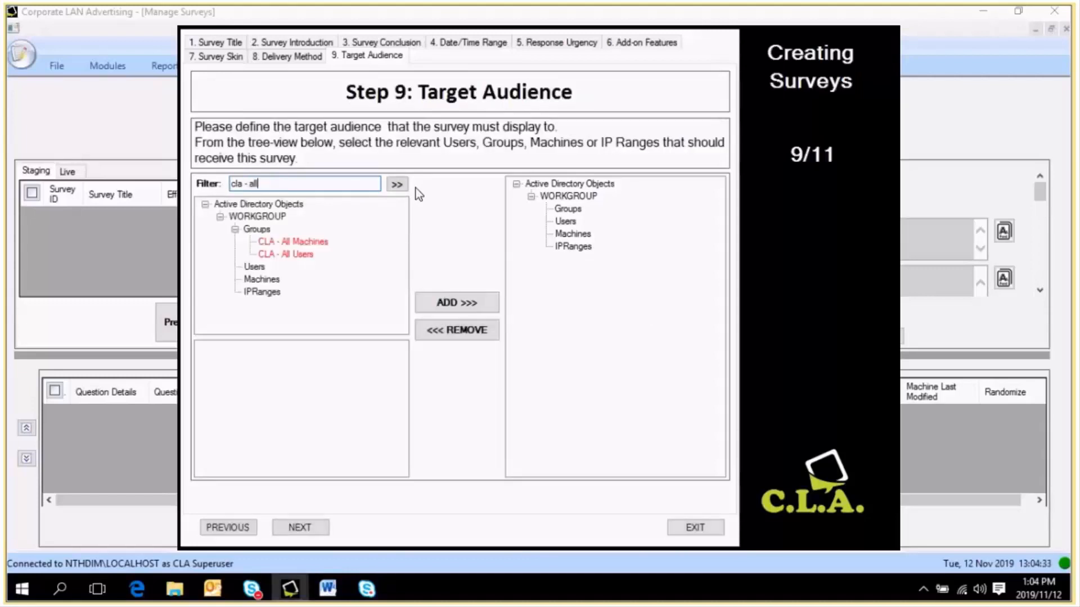
left_click(296, 254)
left_click(476, 303)
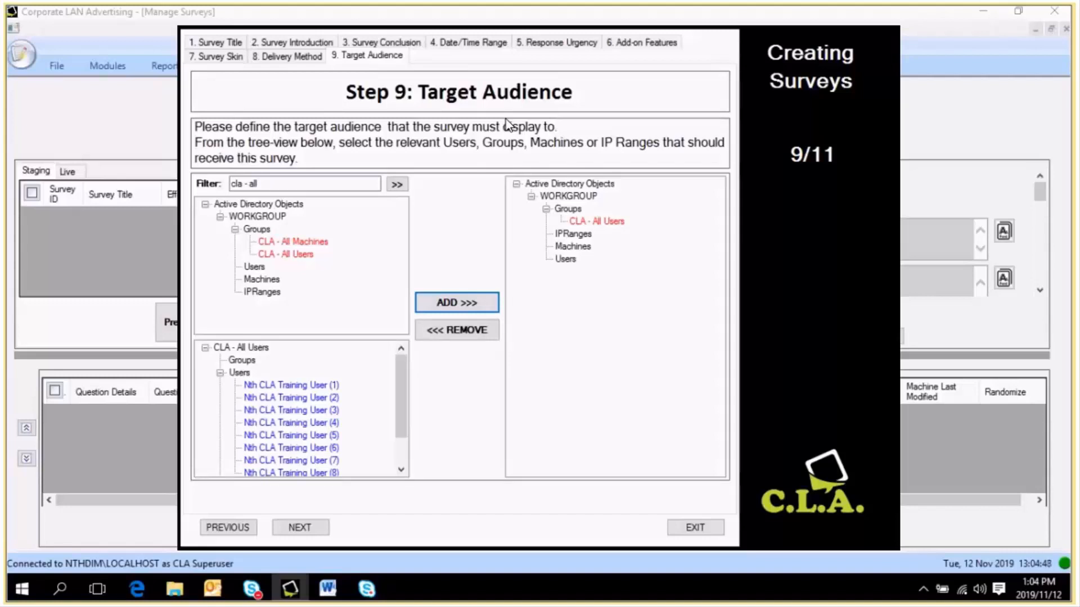
left_click(308, 530)
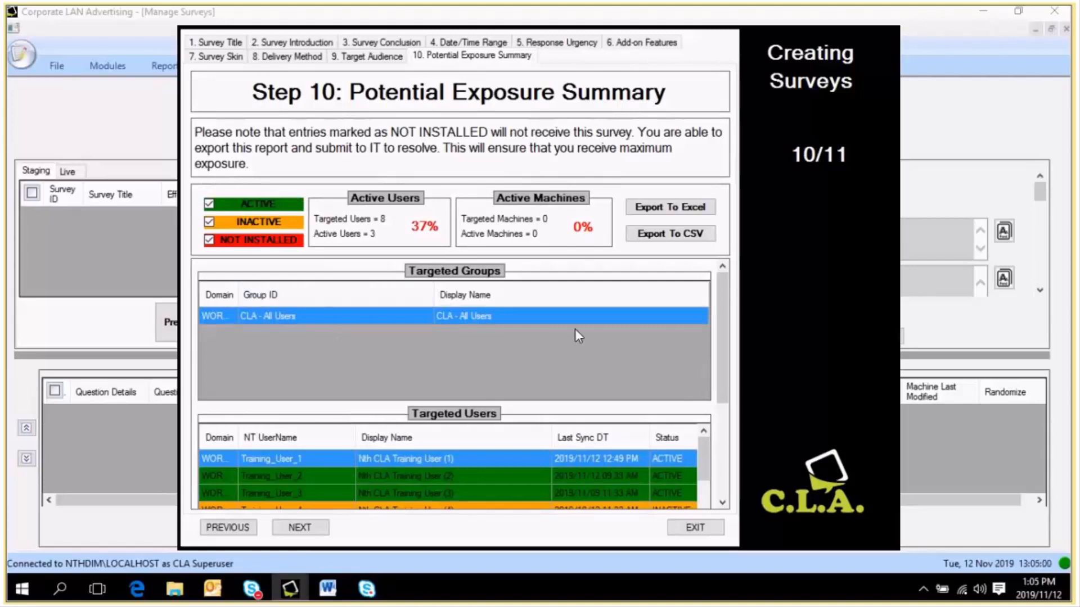
Review the targeted groups, users and machines in the potential exposure summary, and continue to the survey preview
scroll(719, 304, "down", 3)
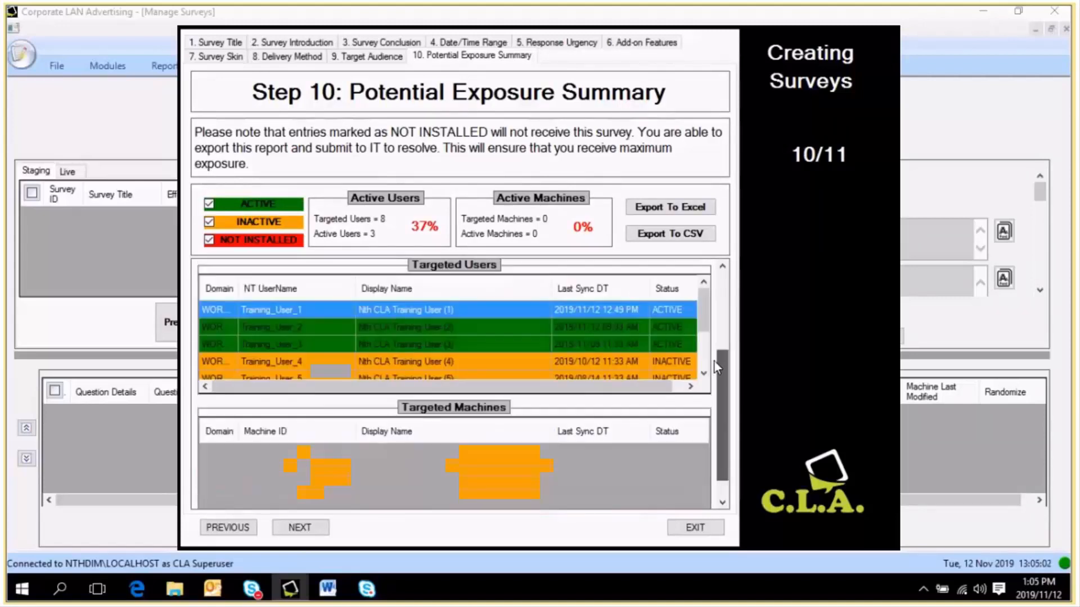
mouse_move(701, 299)
left_mouse_down()
mouse_move(702, 346)
mouse_move(715, 305)
left_mouse_up()
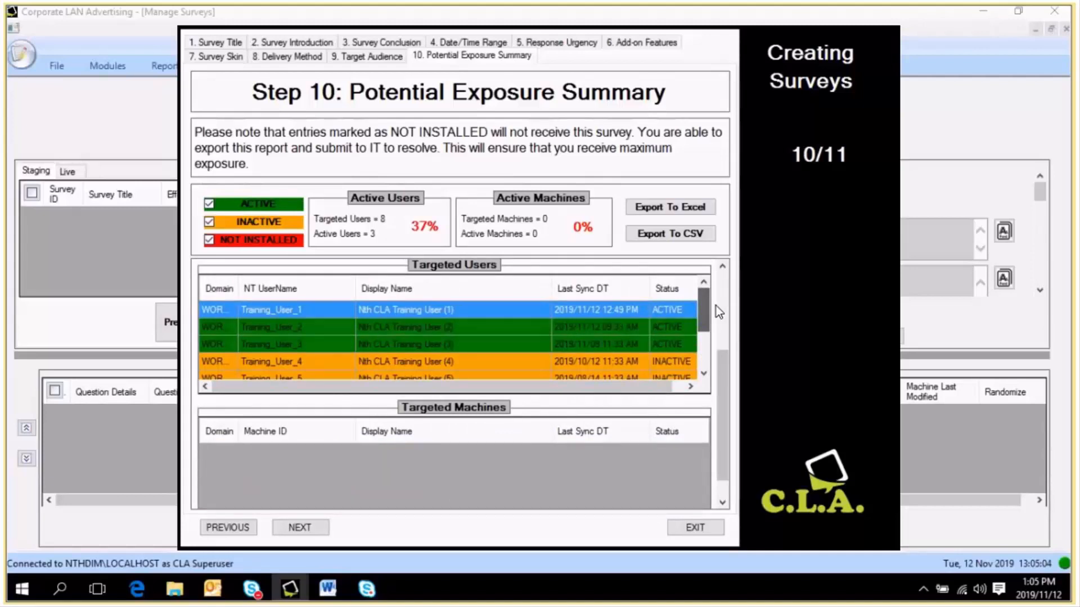
scroll(717, 306, "up", 3)
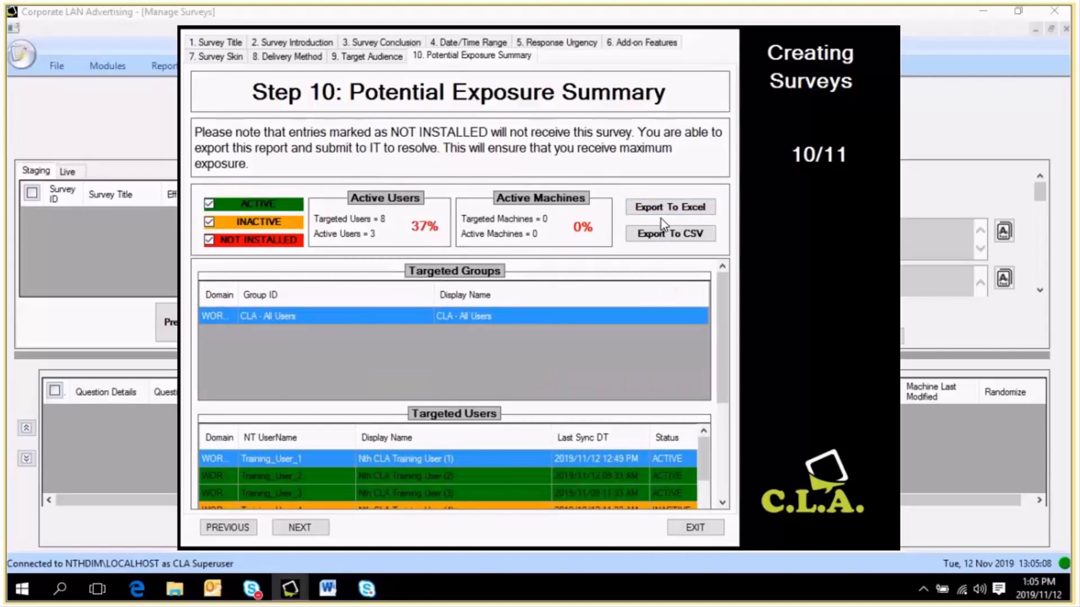
left_click(299, 528)
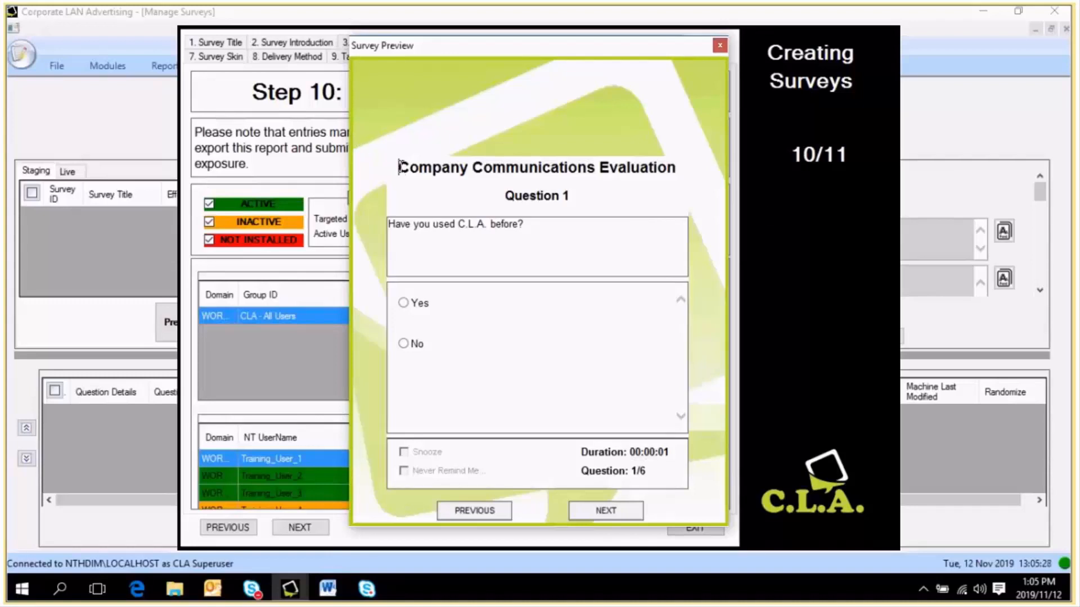
Check the title in the survey preview, close the preview, and finish the wizard to create the survey
triple_click(539, 167)
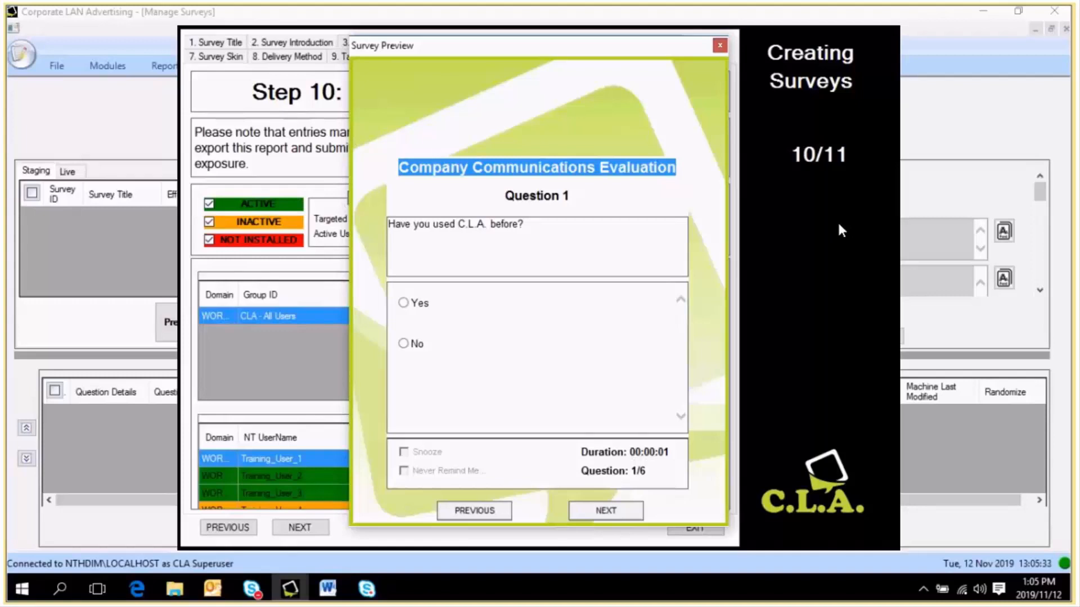
left_click(725, 48)
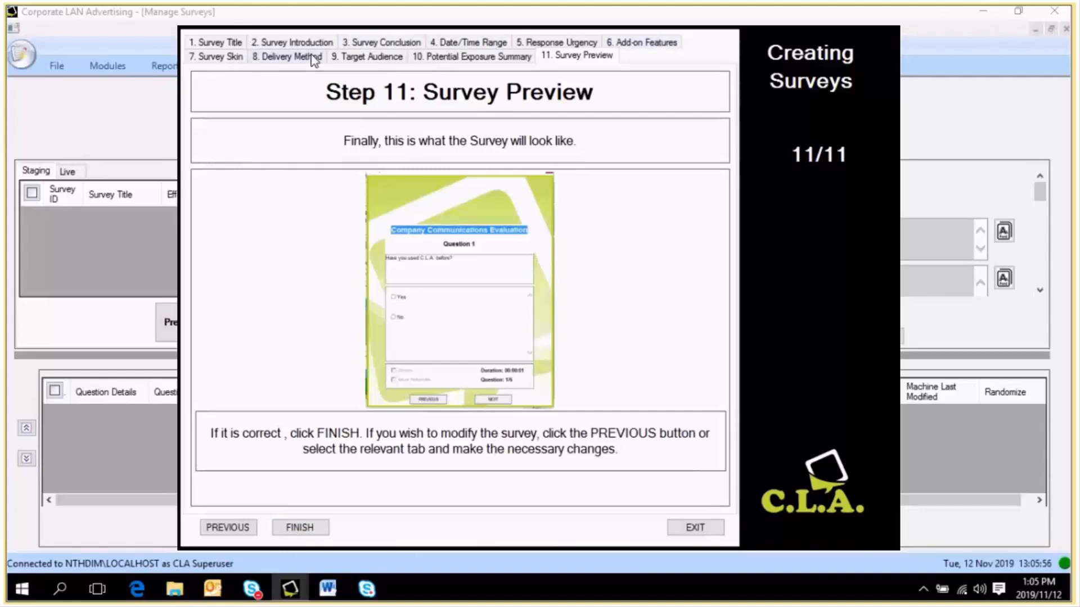
left_click(315, 538)
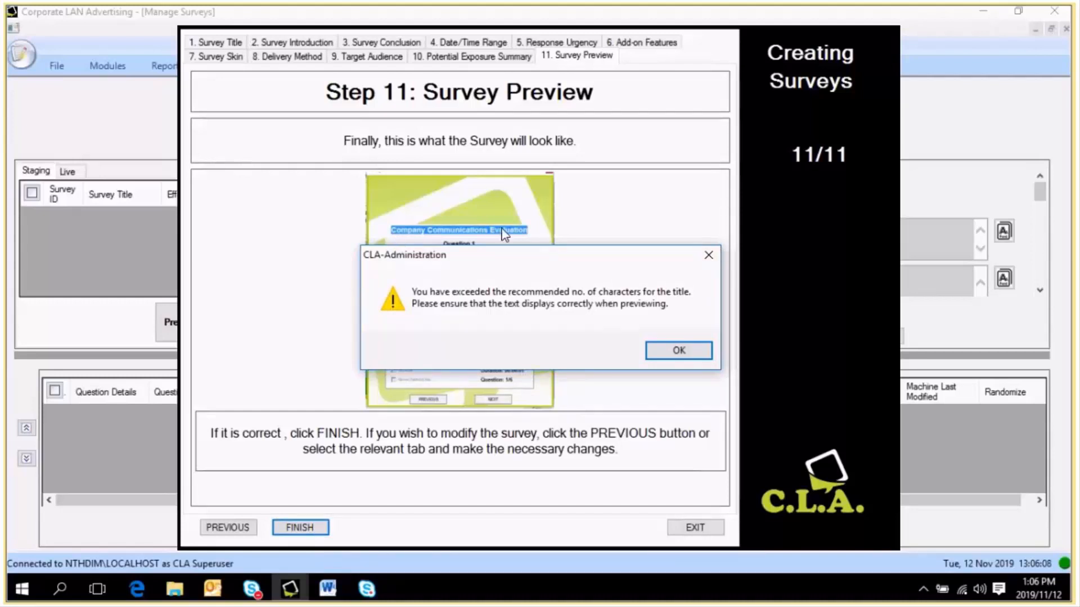
left_click(686, 356)
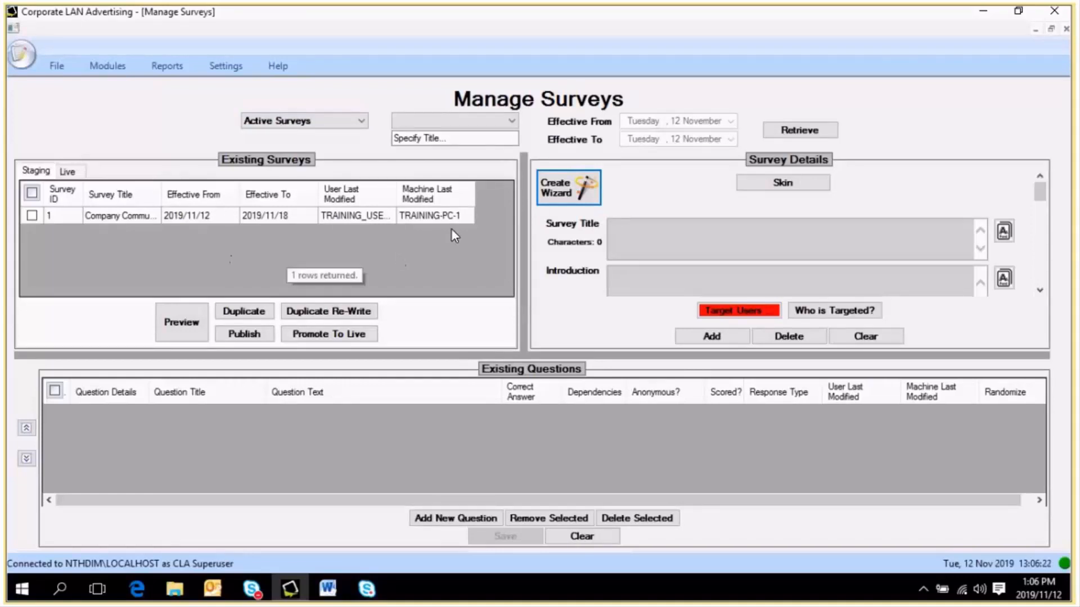
View the status filter options for the existing surveys
left_click(322, 123)
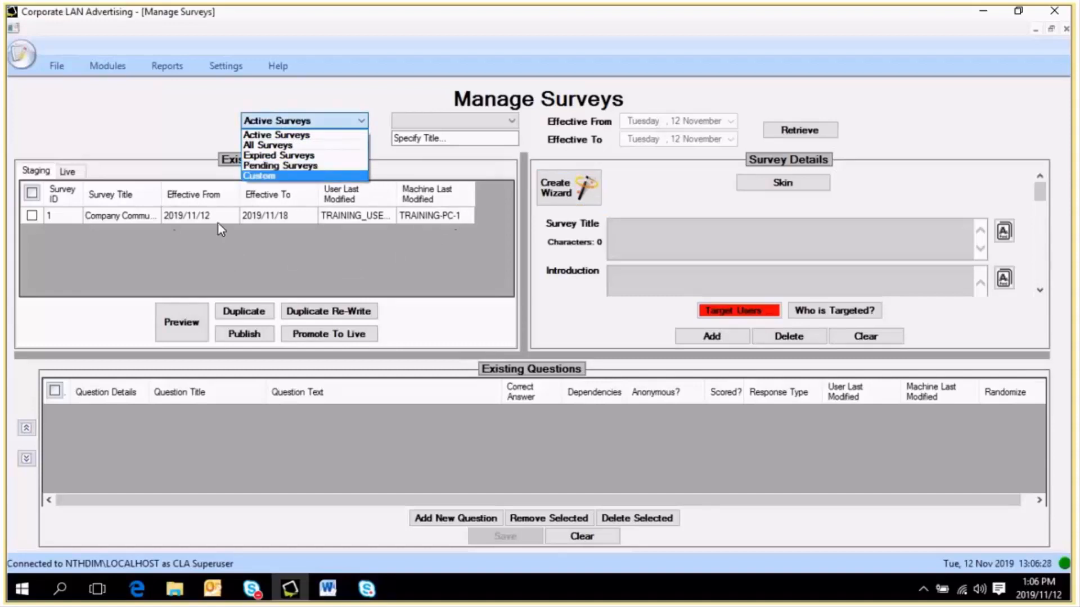
left_click(329, 251)
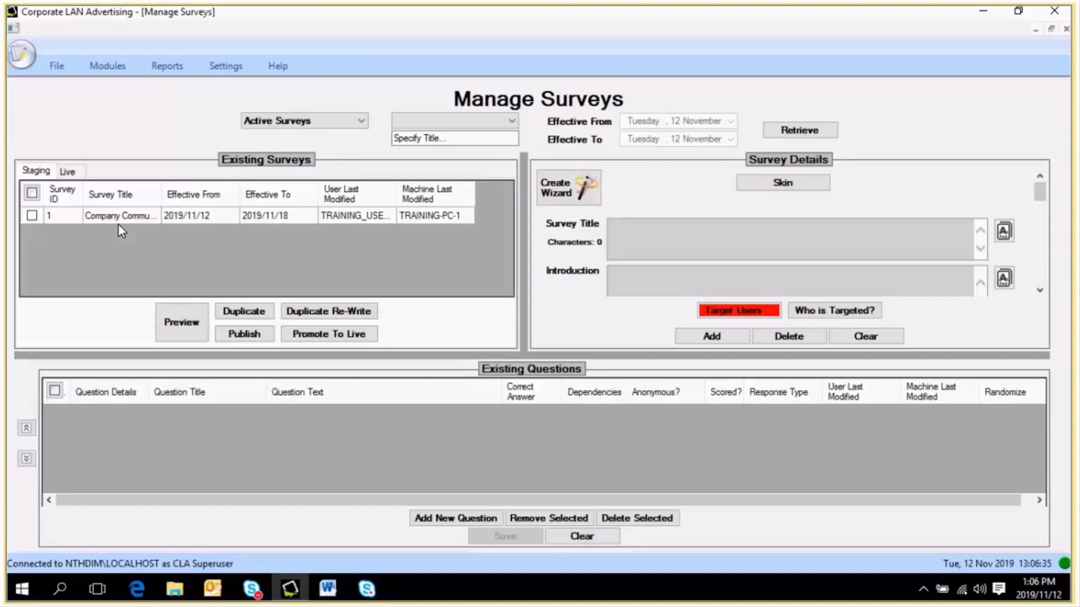
Open the Company Communications Evaluation survey in the Modify Wizard, review its date/time range and introduction, and confirm the wizard
left_click(143, 217)
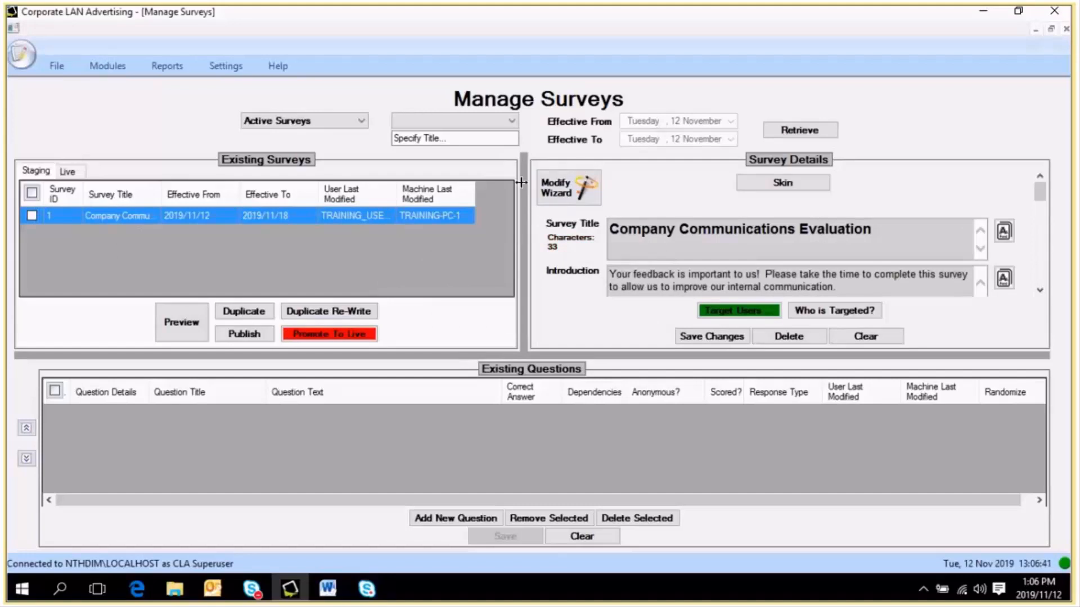
left_click(569, 188)
left_click(396, 56)
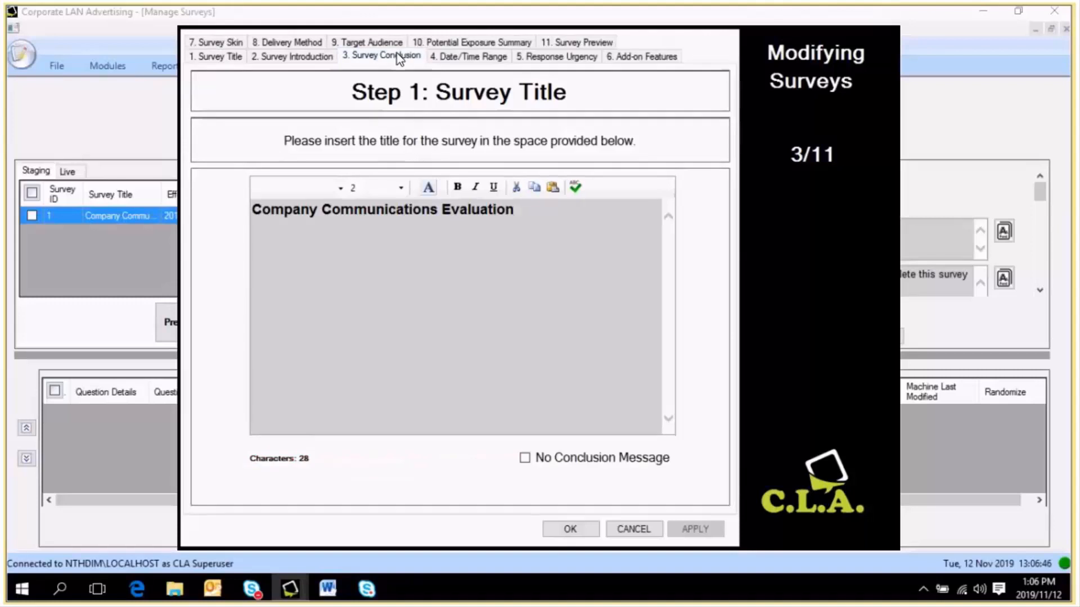
left_click(442, 60)
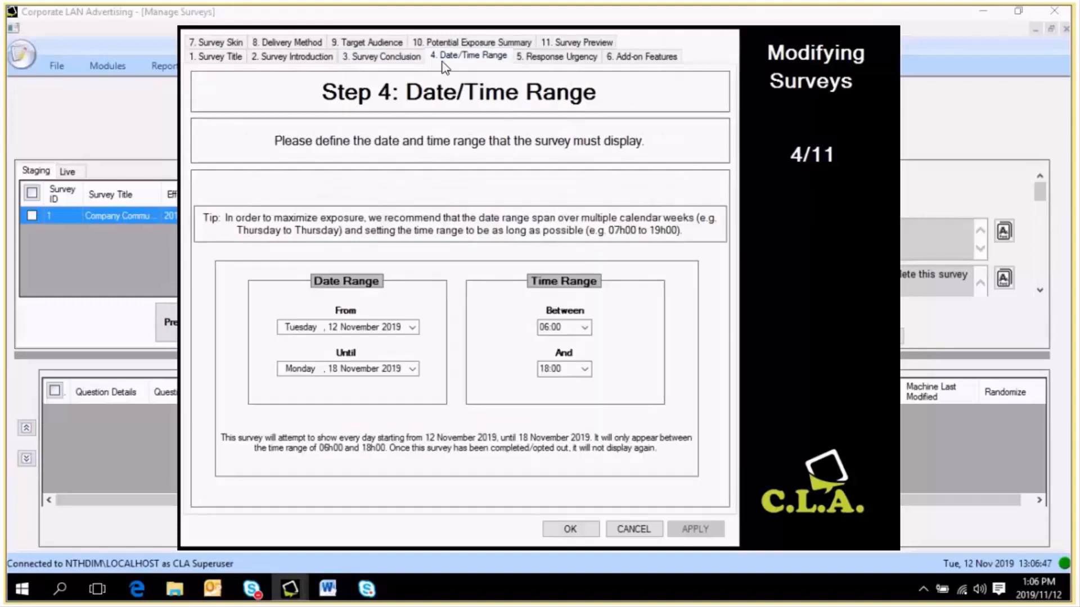
left_click(291, 57)
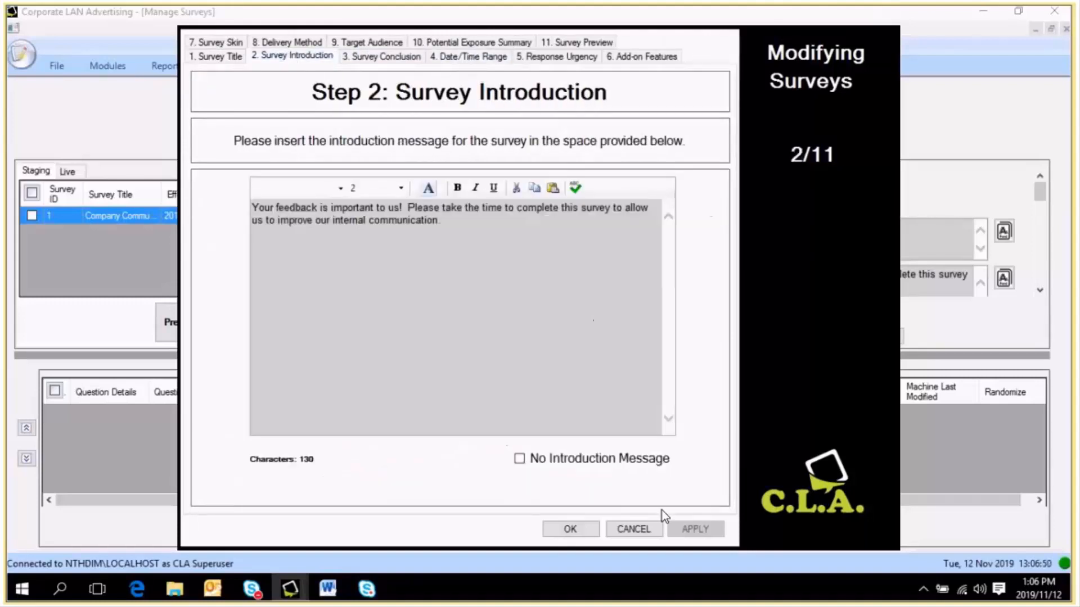
left_click(582, 532)
left_click(688, 355)
left_click(692, 360)
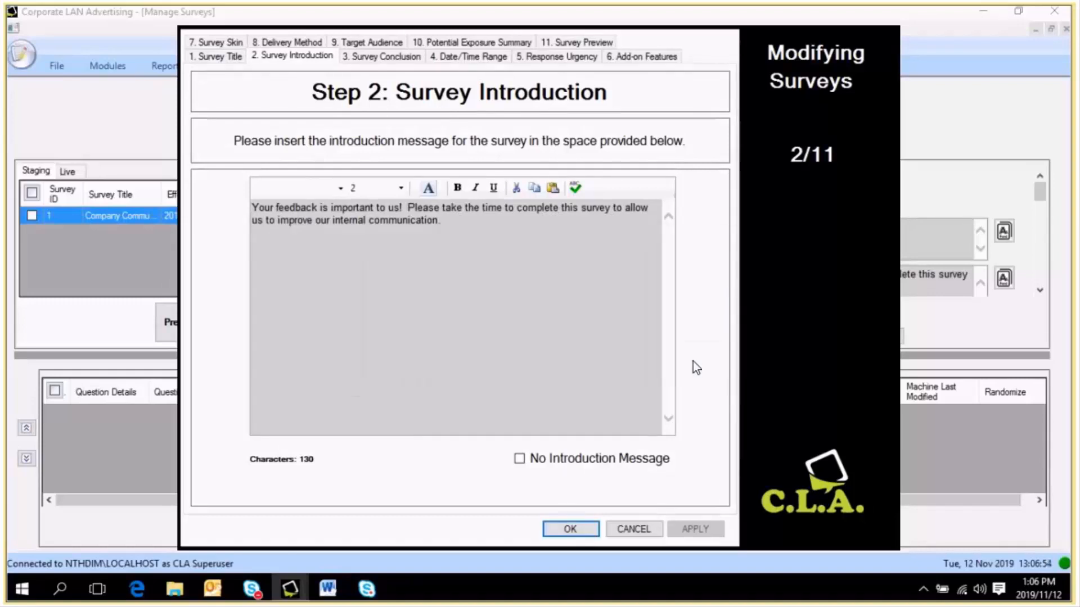